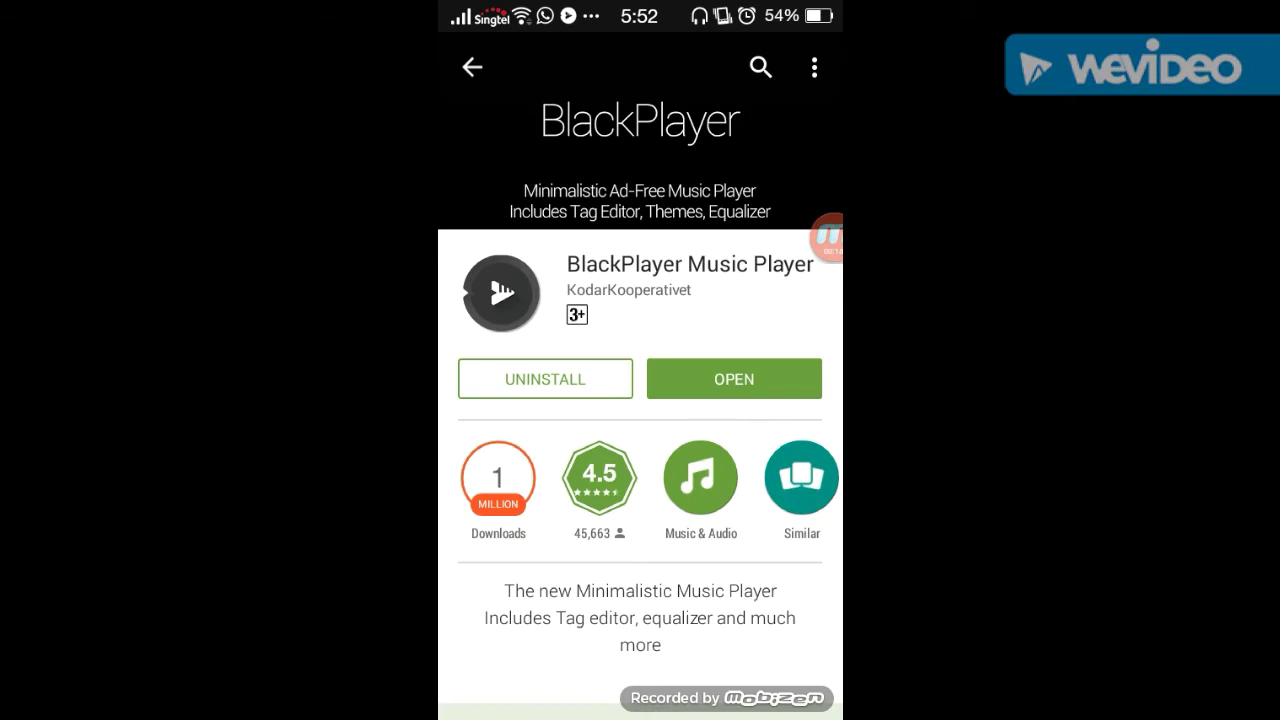
Browse the phone's home screens and launch the BlackPlayer app.
scroll(640, 400, down, 10)
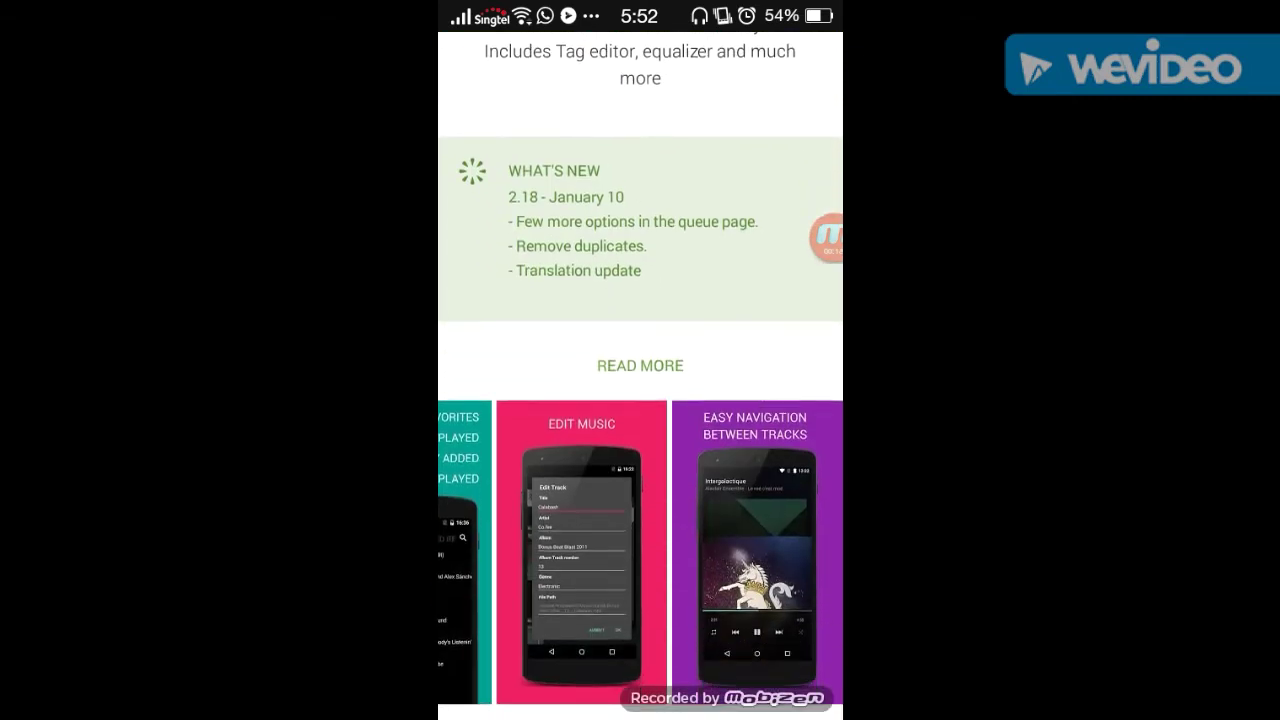
scroll(640, 460, left, 10)
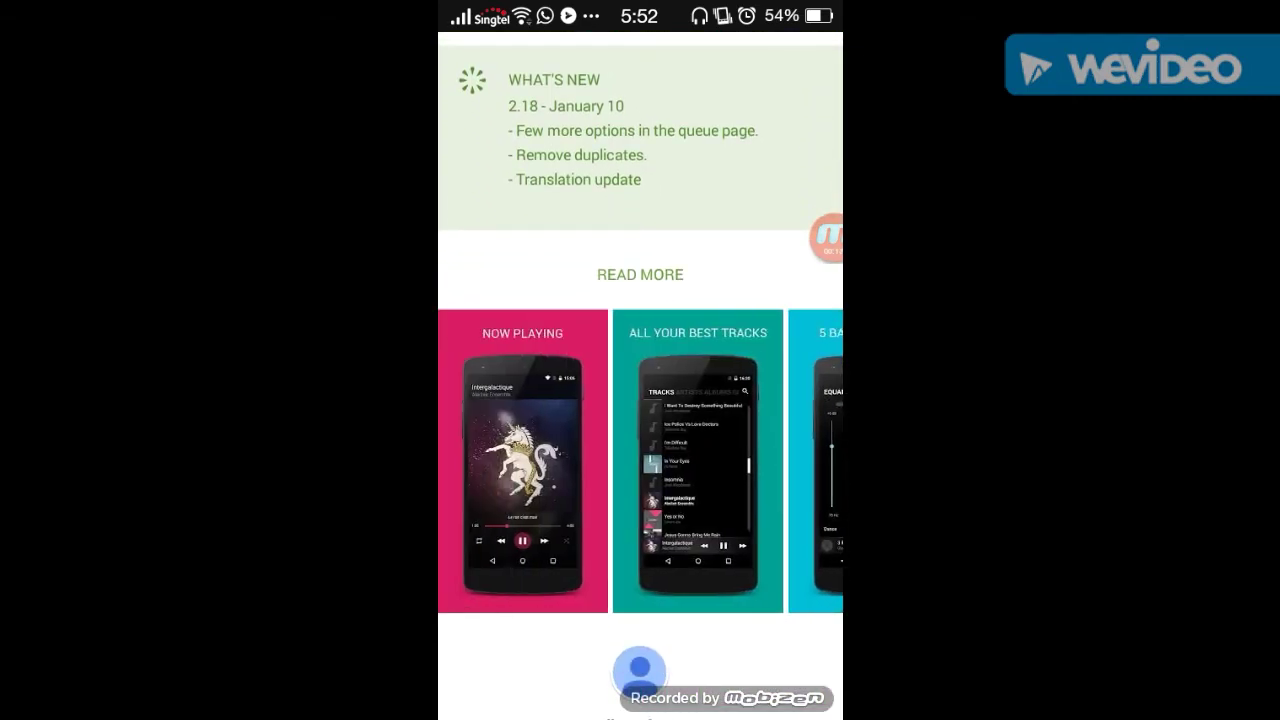
scroll(640, 400, up, 1)
scroll(640, 410, up, 2)
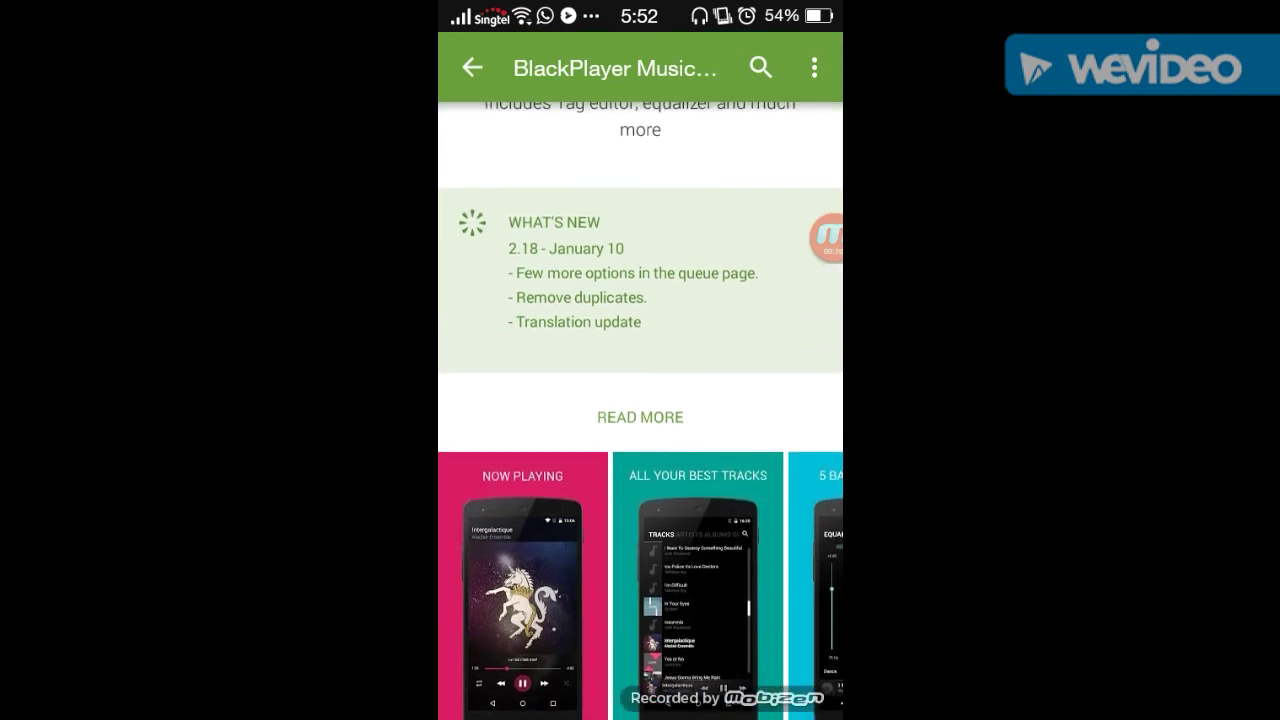
scroll(640, 400, down, 2)
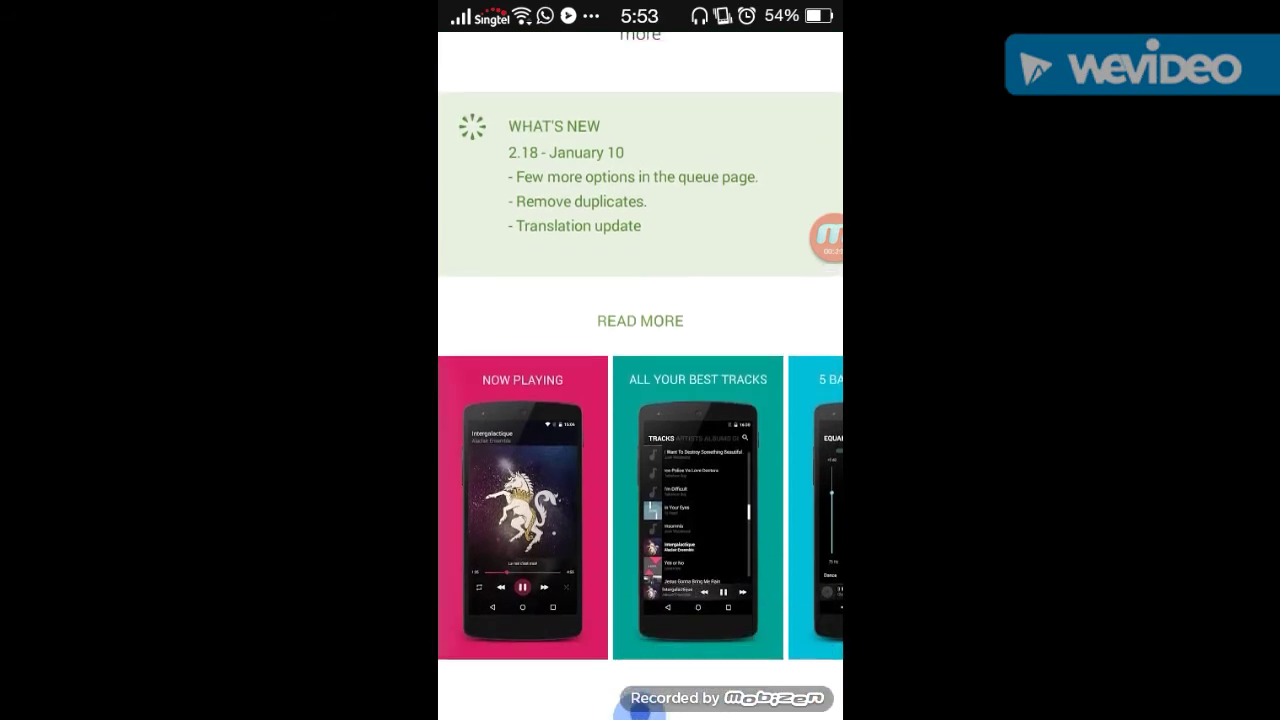
scroll(640, 507, right, 5)
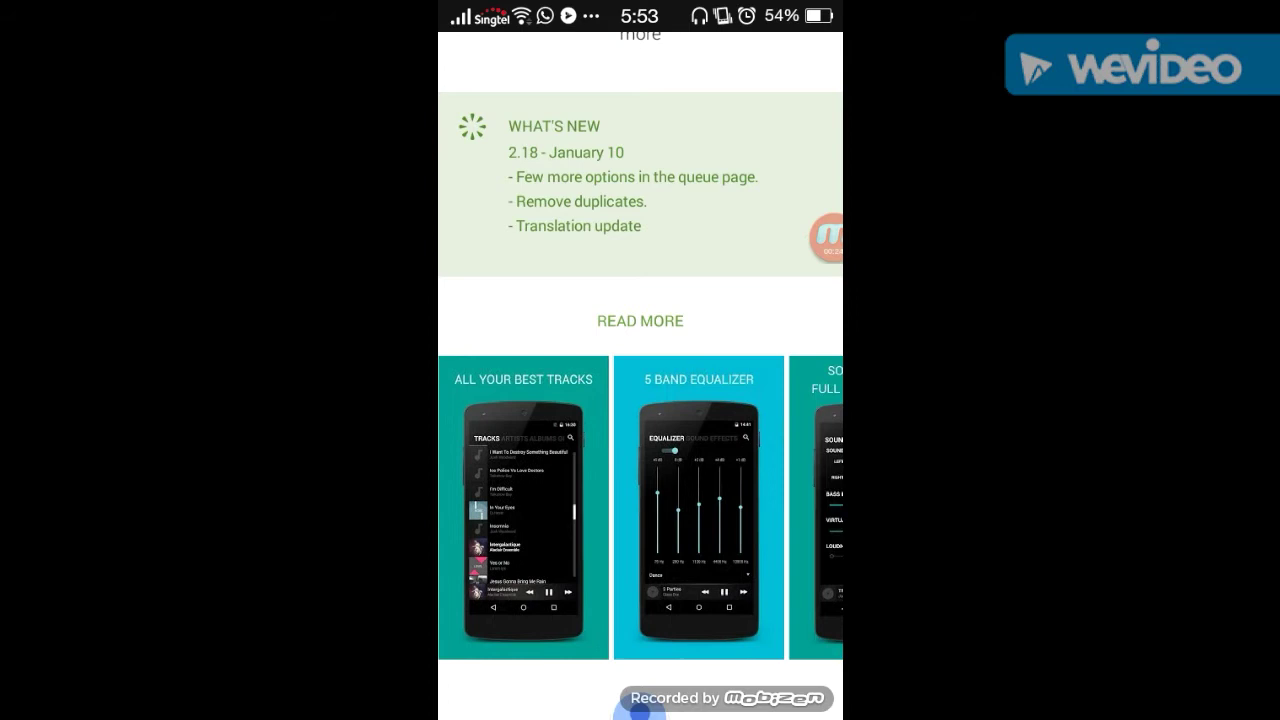
scroll(640, 507, right, 5)
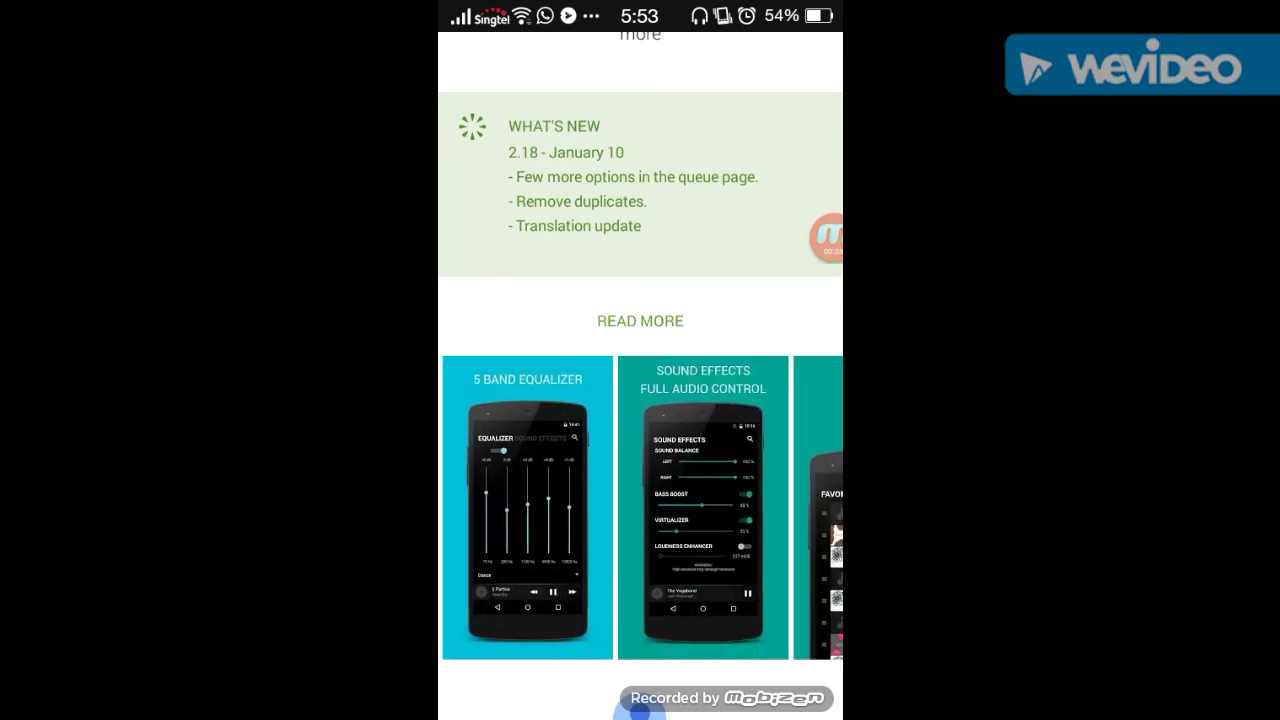
scroll(640, 507, right, 5)
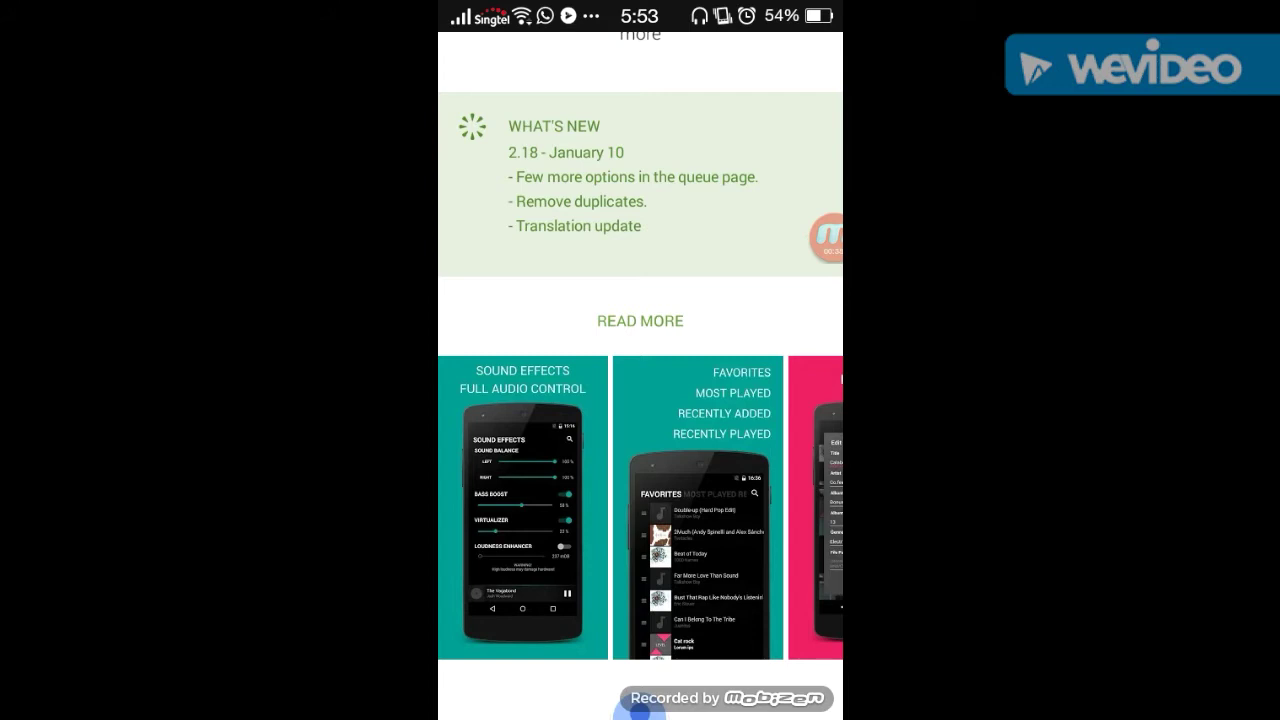
drag(720, 500, 520, 500)
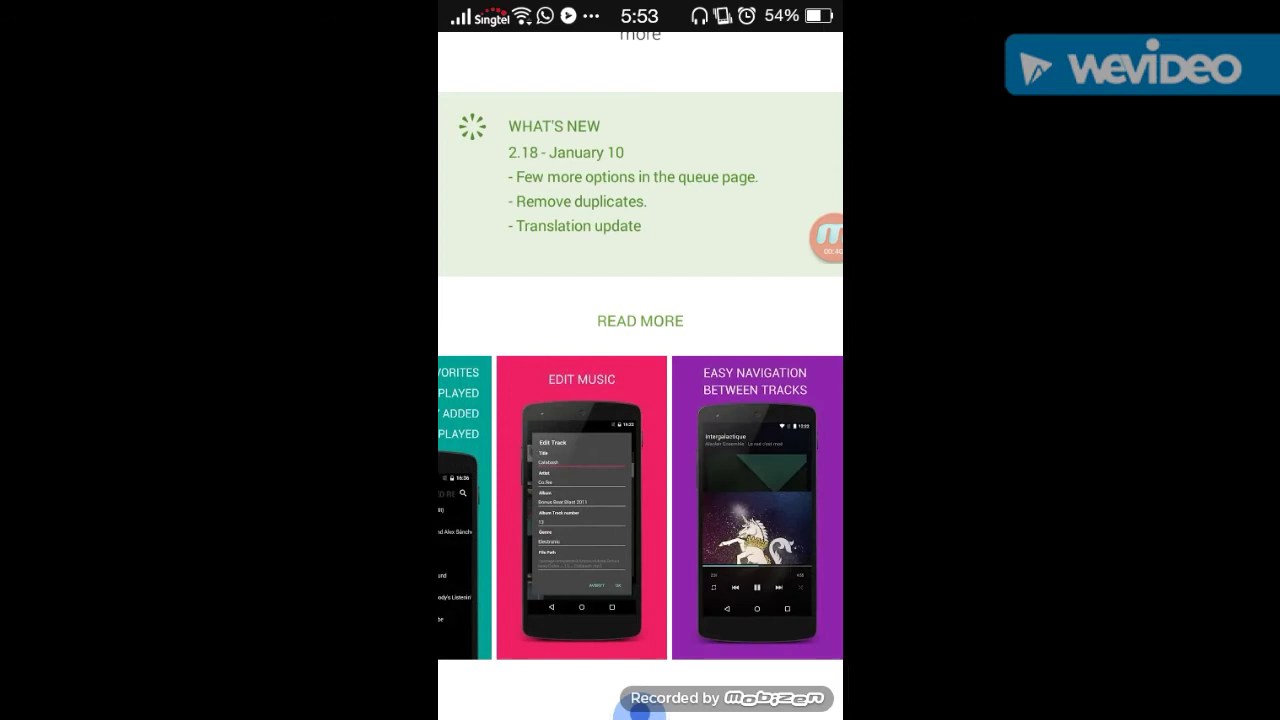
drag(640, 710, 640, 688)
drag(640, 420, 640, 680)
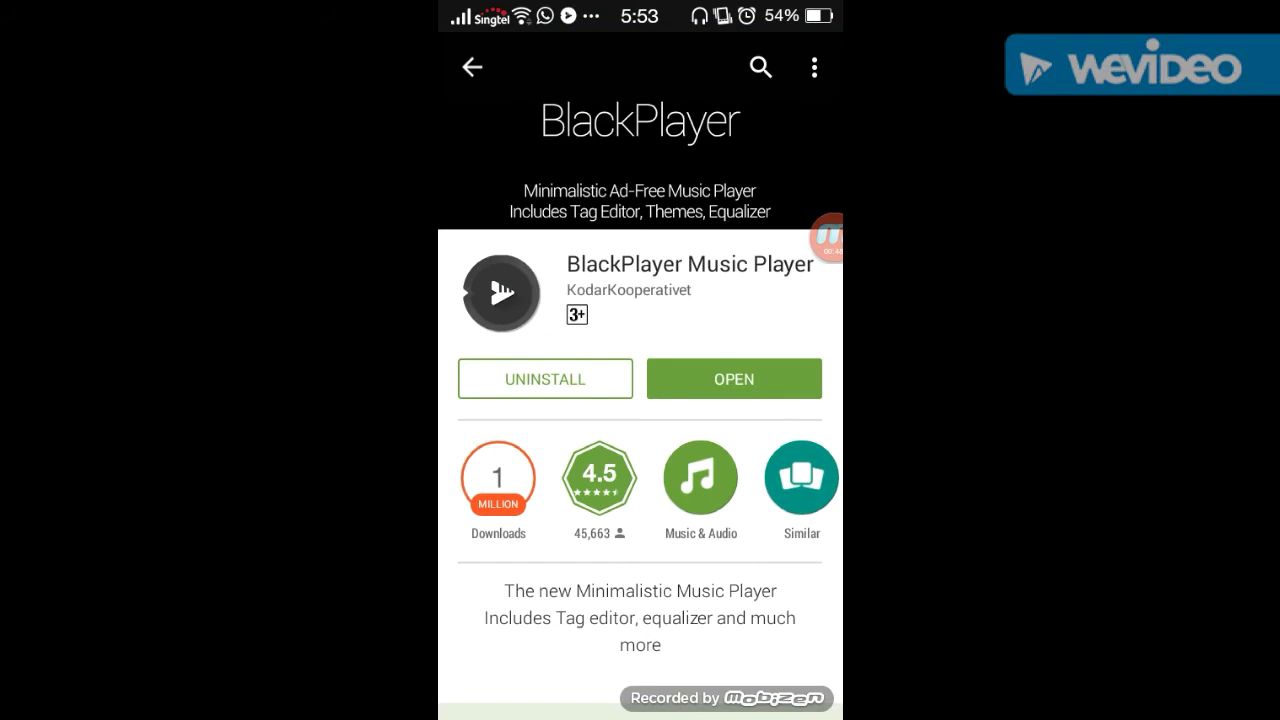
click(734, 379)
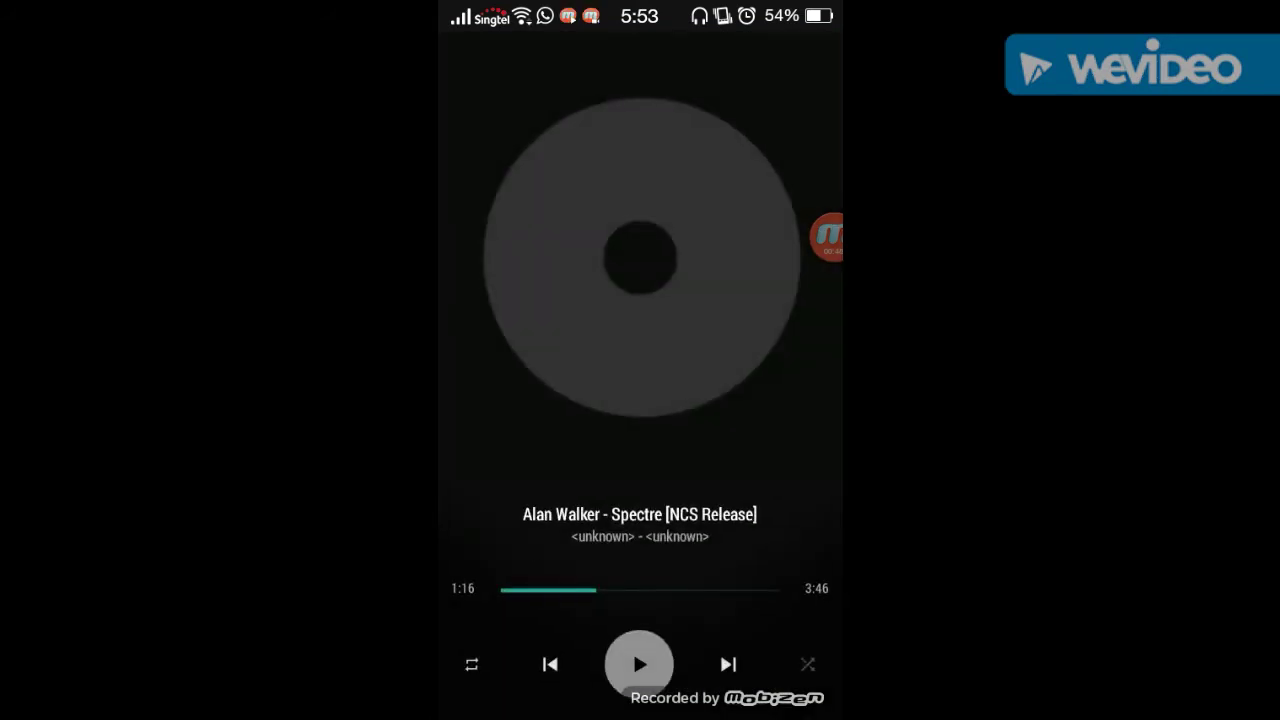
Open the navigation drawer and view BlackPlayer's About information, then close it.
drag(442, 300, 680, 300)
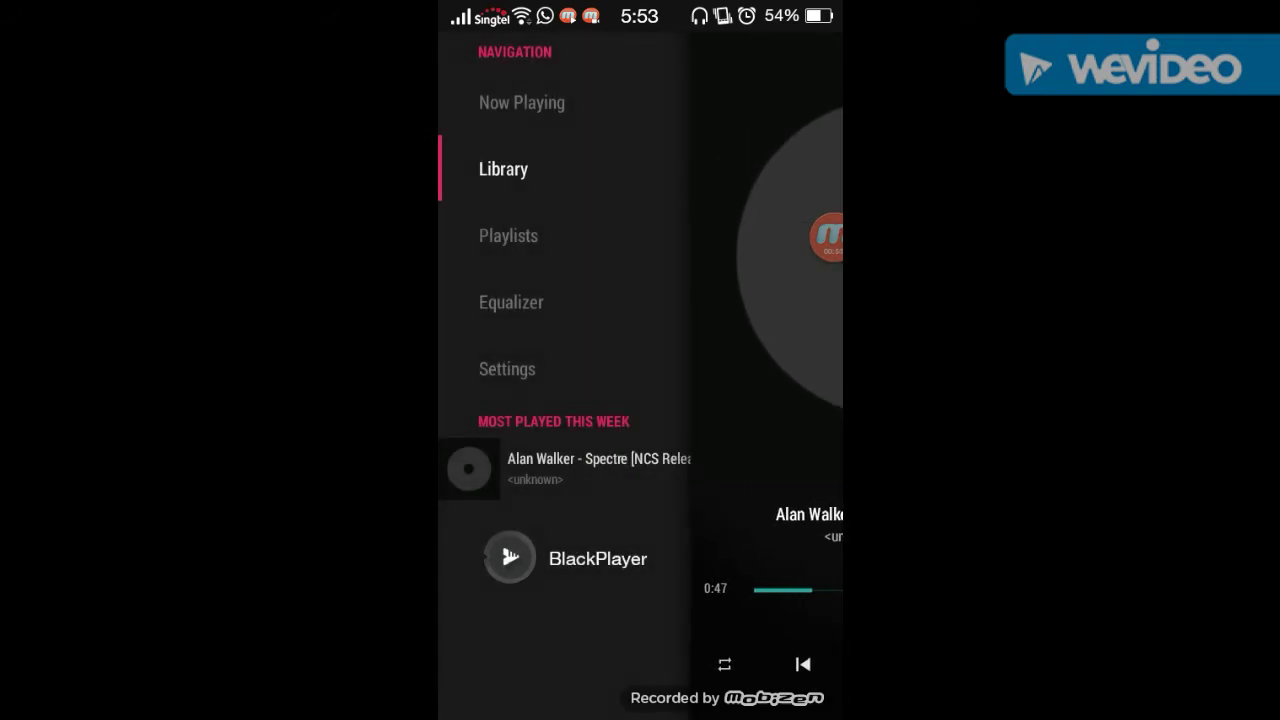
mouse_move(680, 300)
mouse_down()
mouse_move(460, 300)
mouse_move(680, 300)
mouse_up()
click(565, 558)
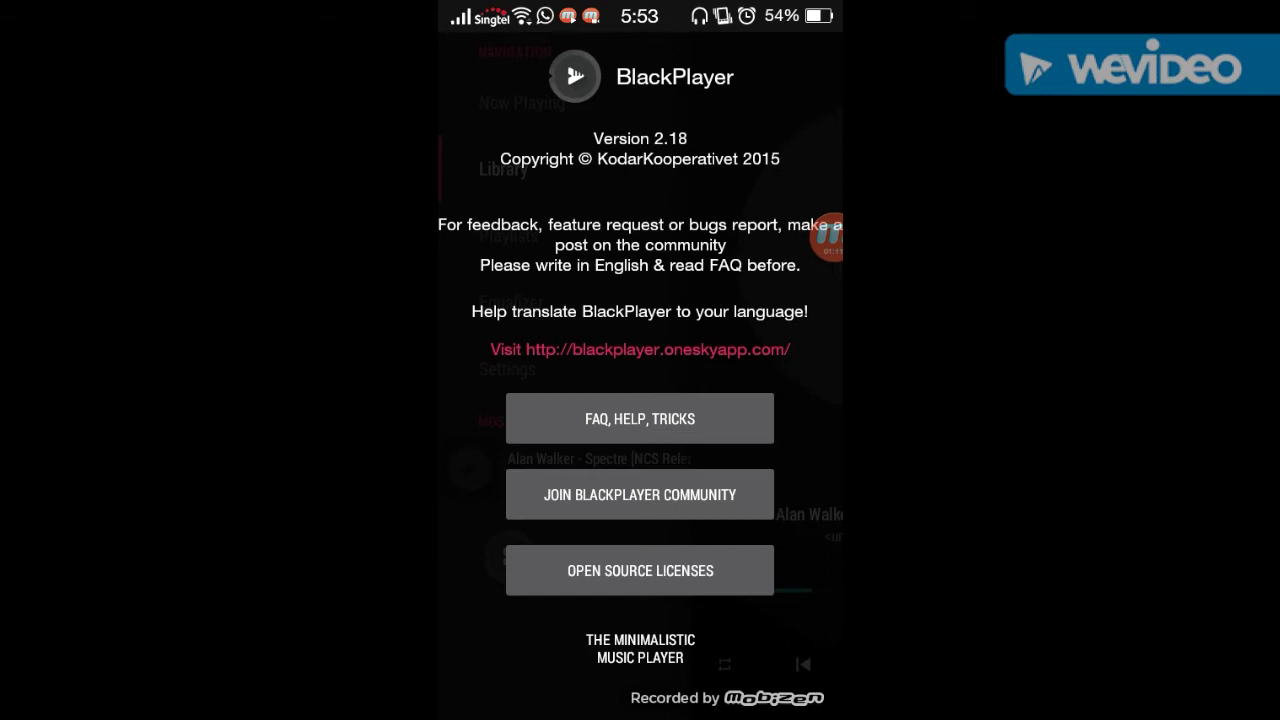
key(Escape)
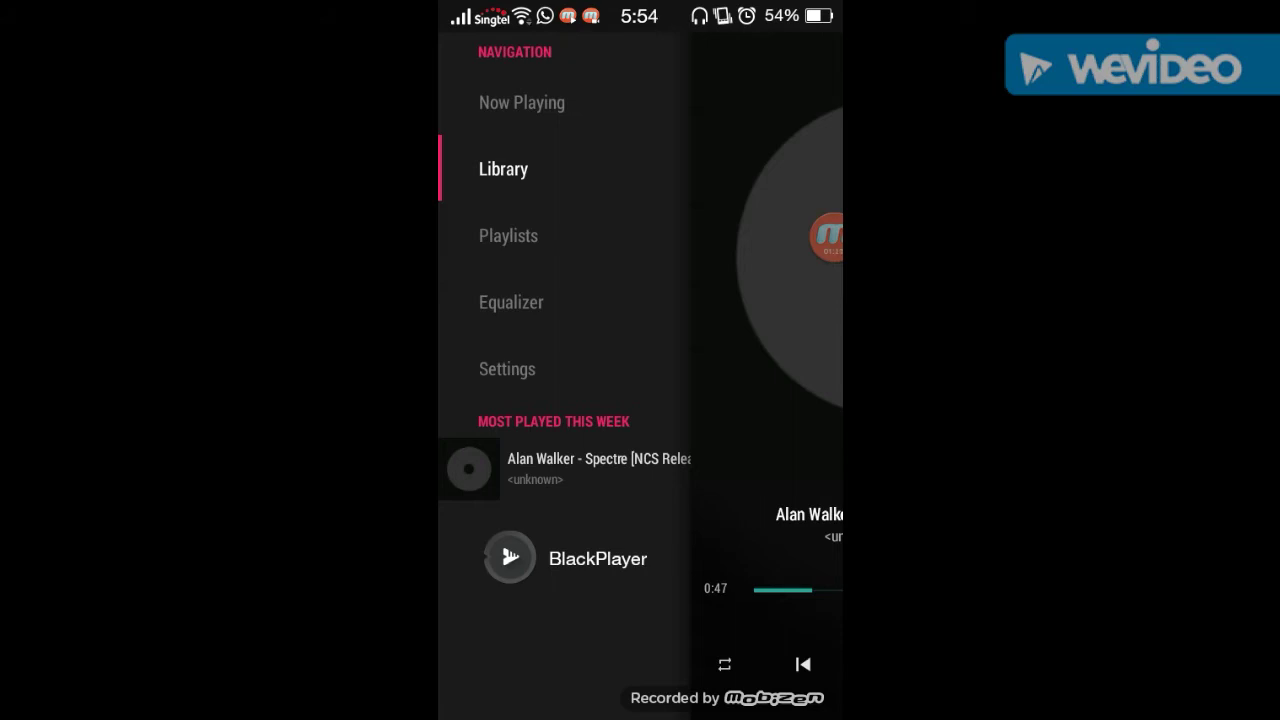
Open the equalizer and nudge the media volume up and then down one step.
click(511, 302)
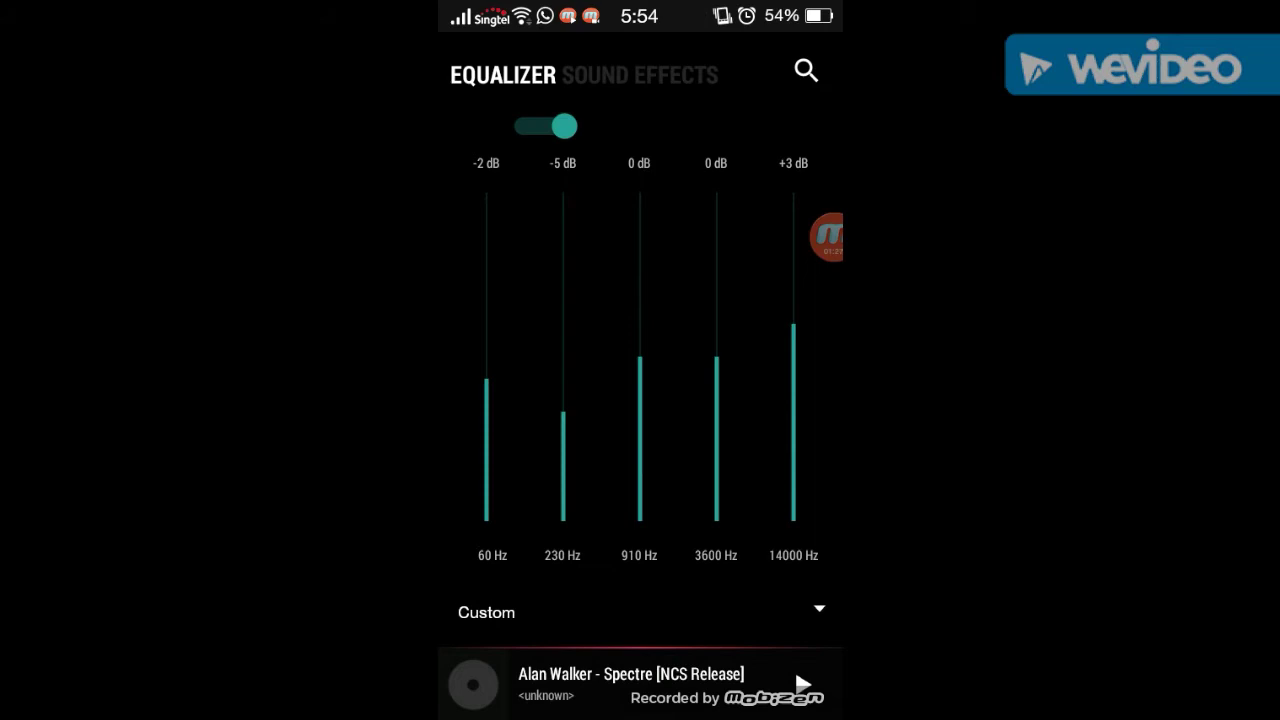
key(XF86AudioRaiseVolume)
click(640, 268)
key(XF86AudioRaiseVolume)
key(XF86AudioLowerVolume)
Review the equalizer preset list without changing Custom, then go to Sound Effects.
click(819, 608)
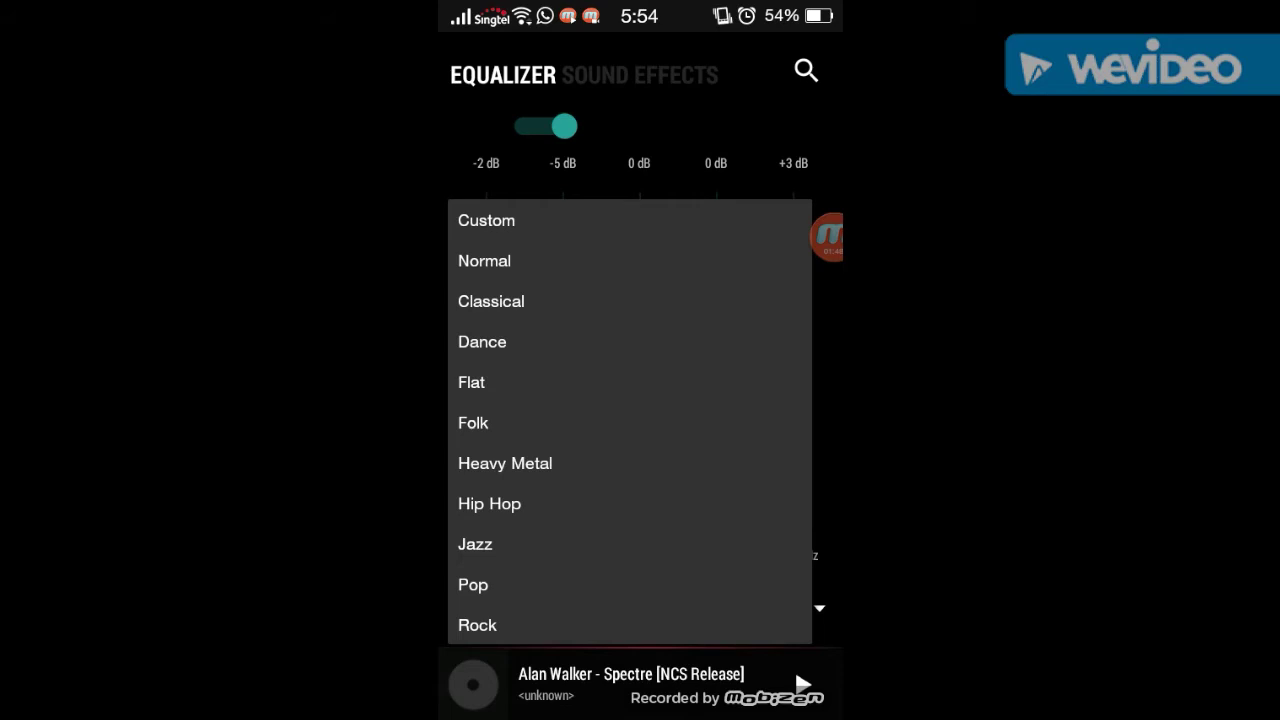
key(Escape)
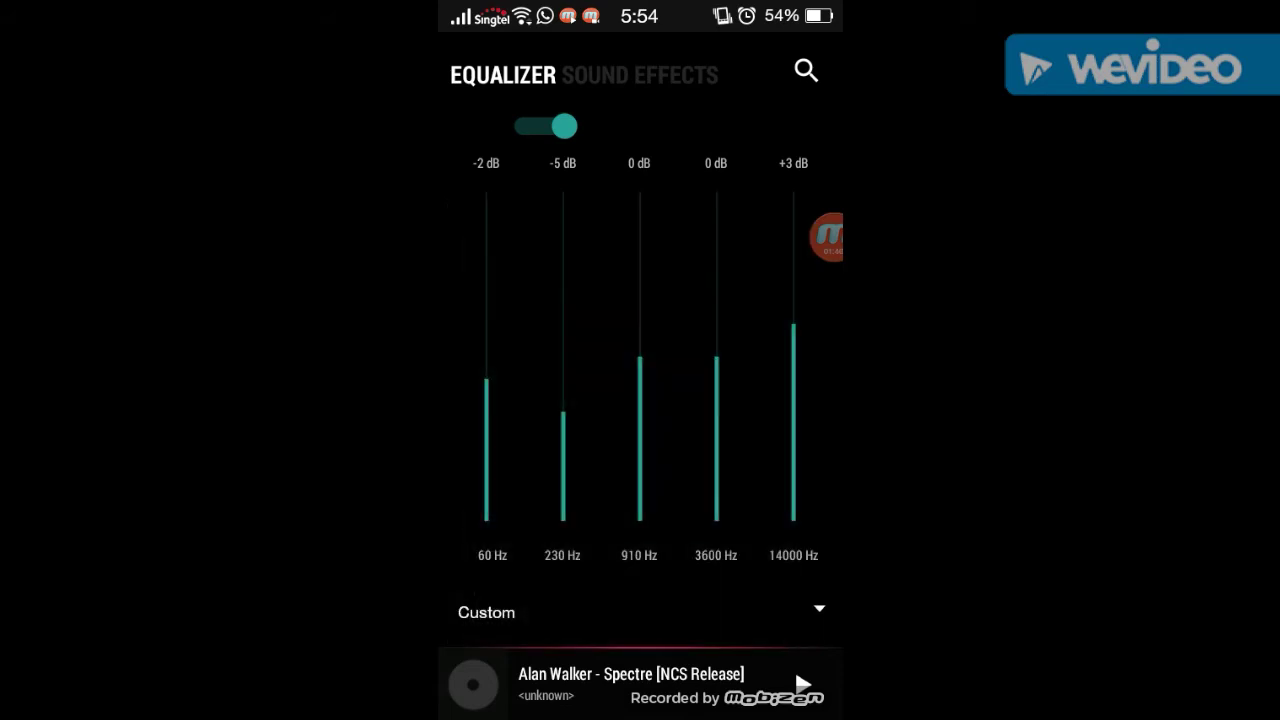
click(640, 75)
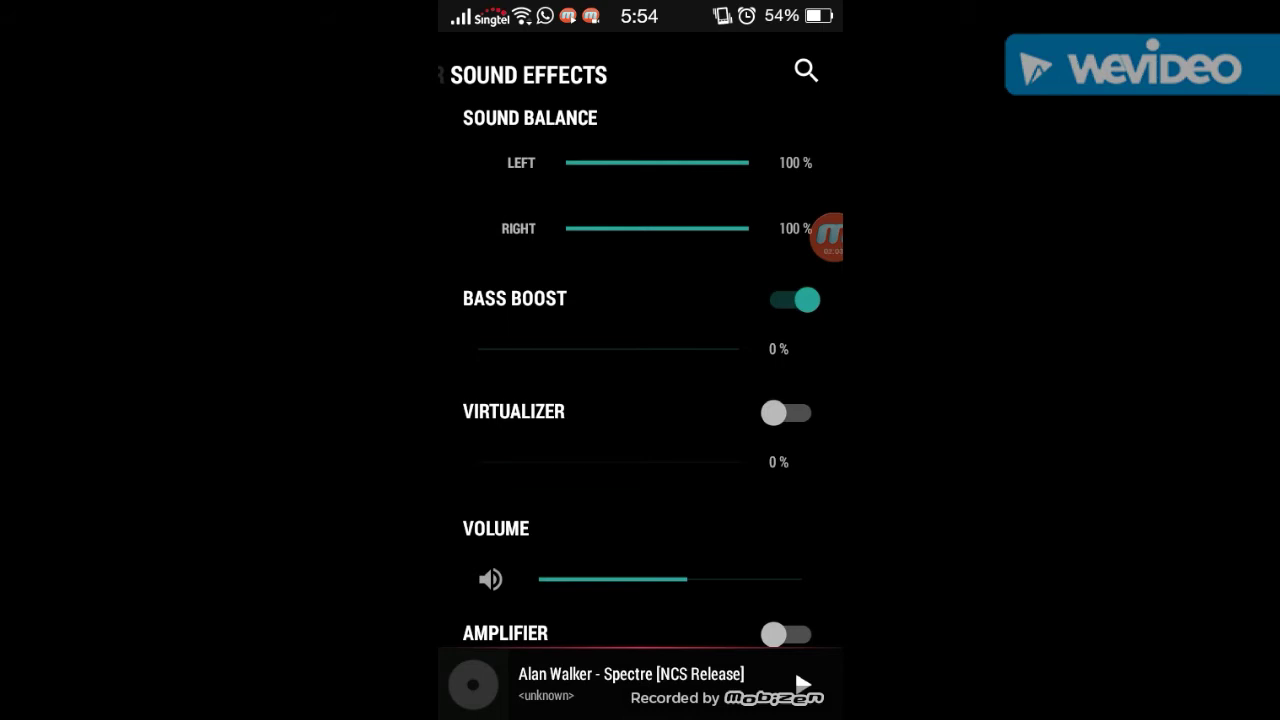
Play and pause the song, raise the media volume twice, and resume playback.
click(802, 684)
click(802, 684)
key(XF86AudioRaiseVolume)
key(XF86AudioRaiseVolume)
key(XF86AudioRaiseVolume)
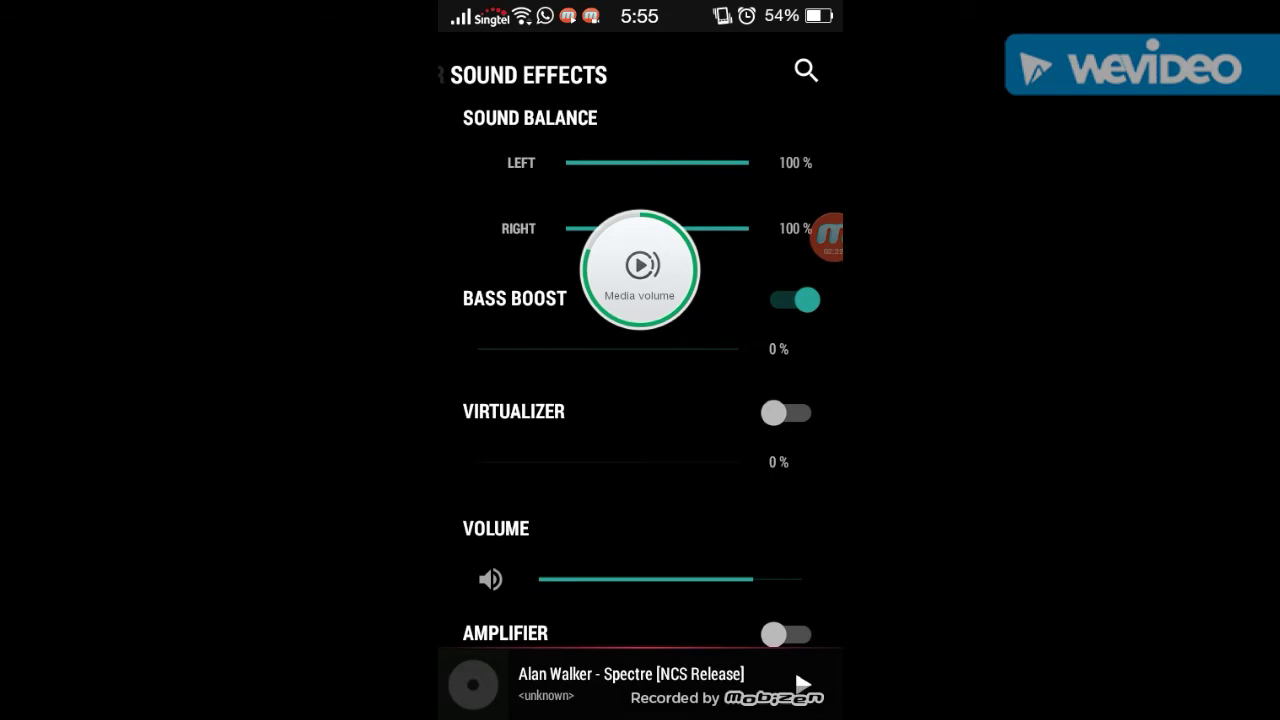
key(XF86AudioRaiseVolume)
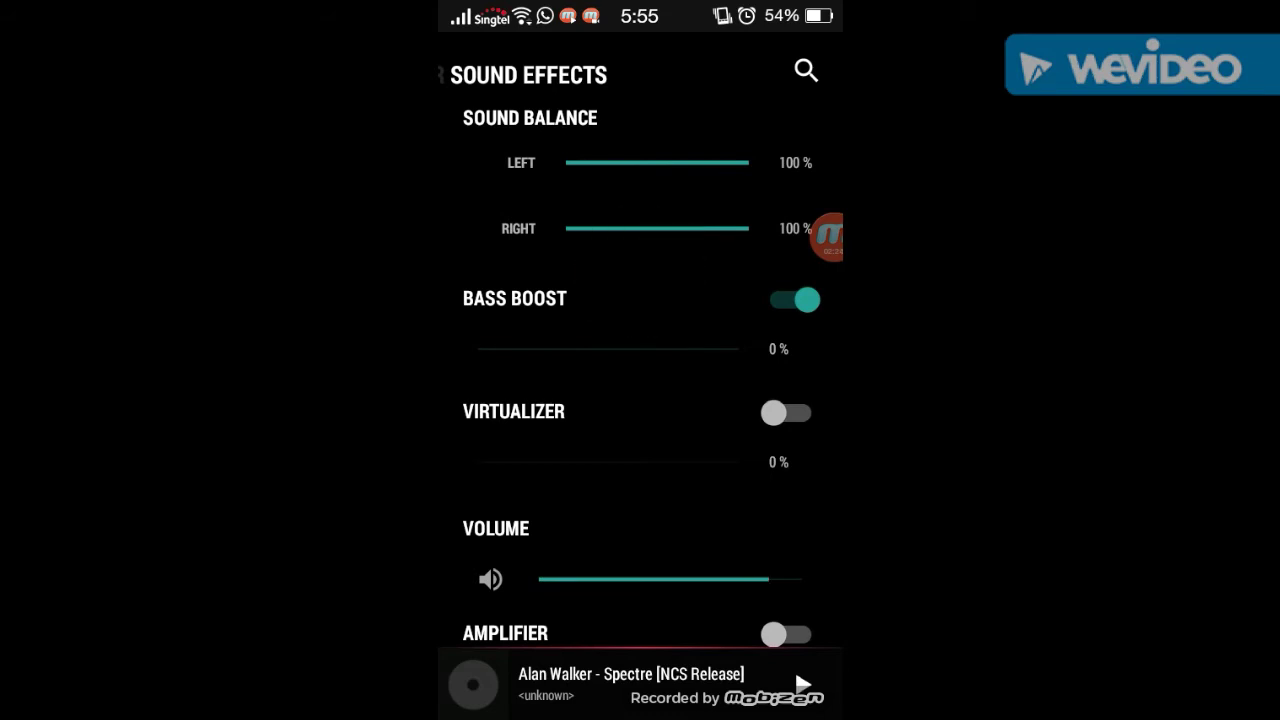
click(802, 684)
Push bass boost to 100% and back to 0%, then lower the player volume and pause.
drag(480, 349, 740, 349)
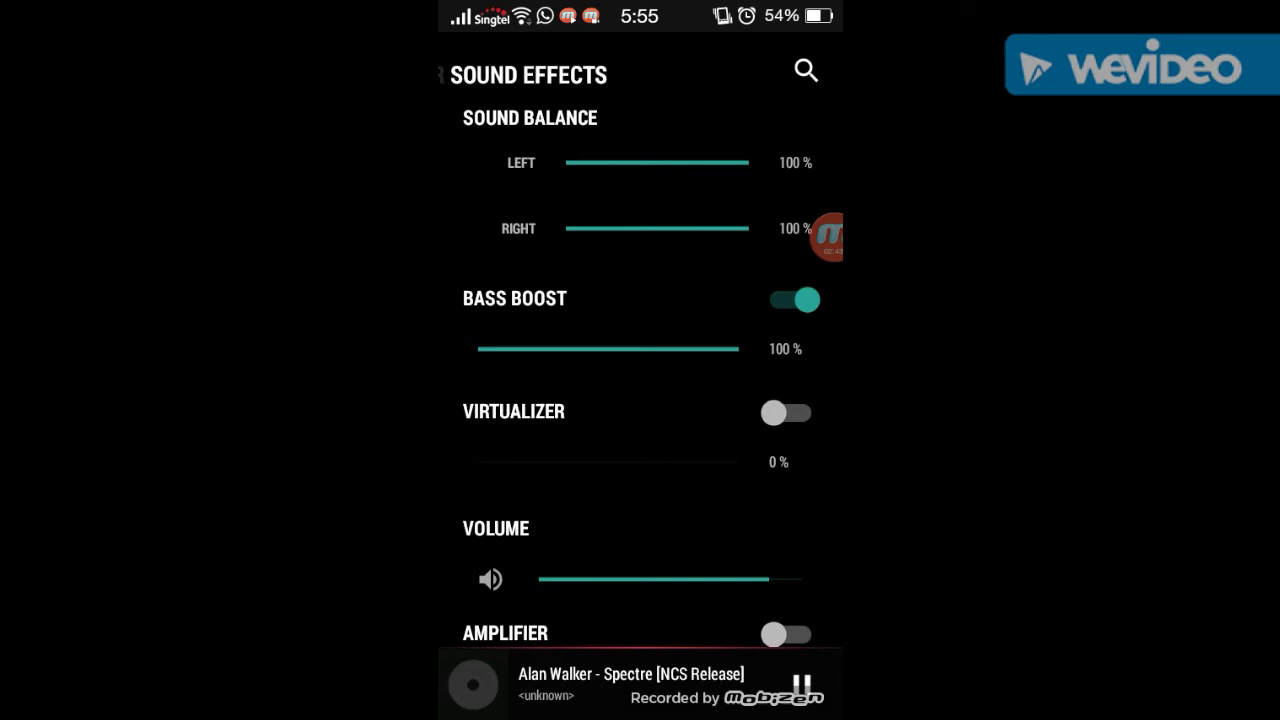
drag(738, 349, 478, 349)
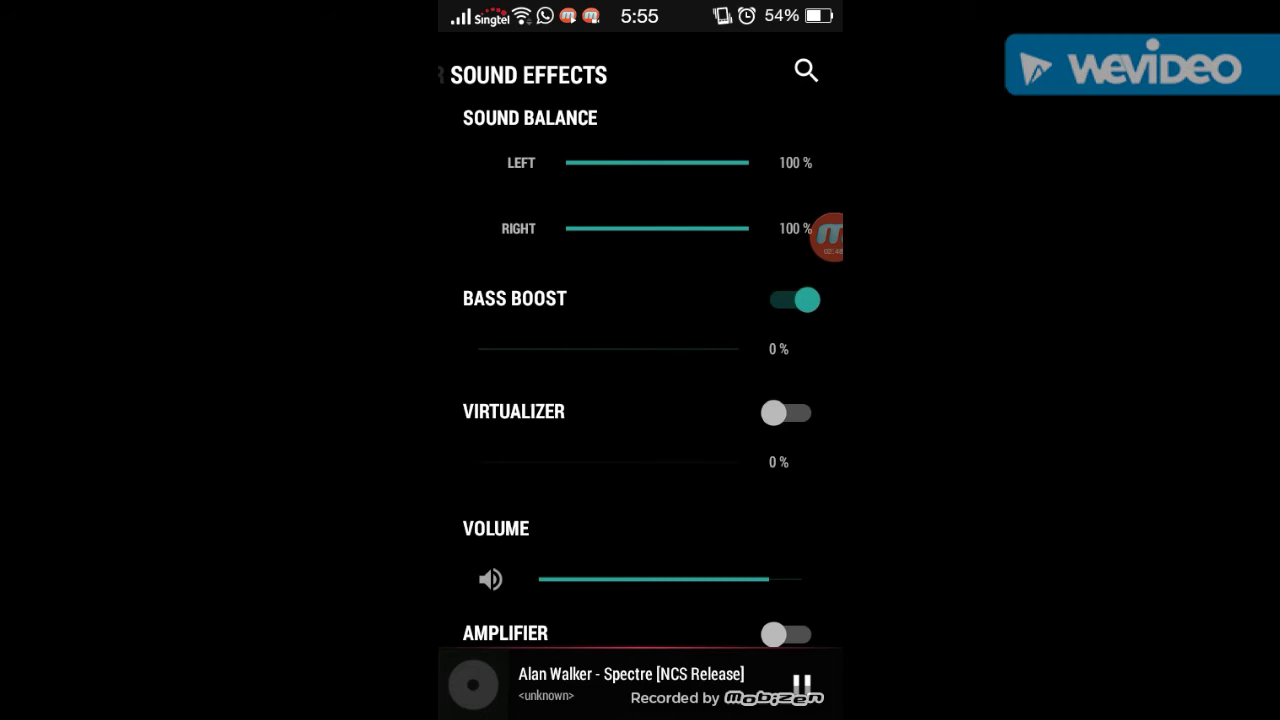
drag(768, 579, 540, 579)
click(801, 684)
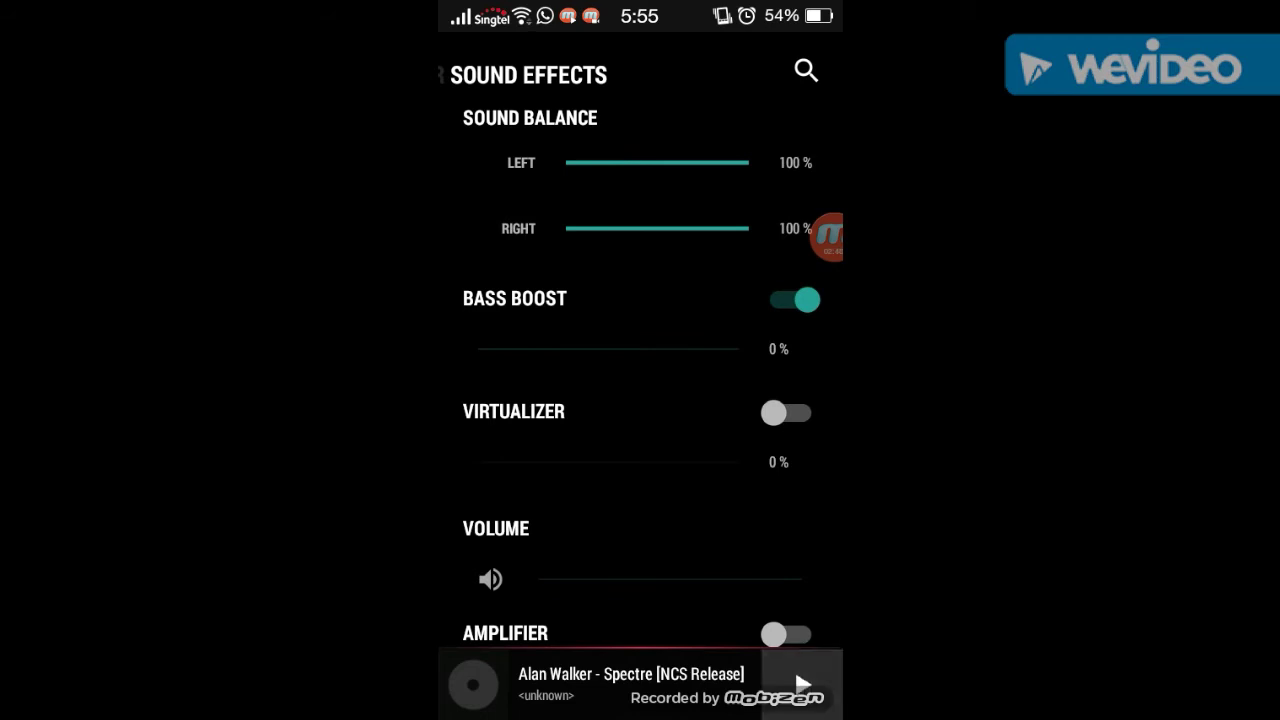
drag(768, 579, 654, 579)
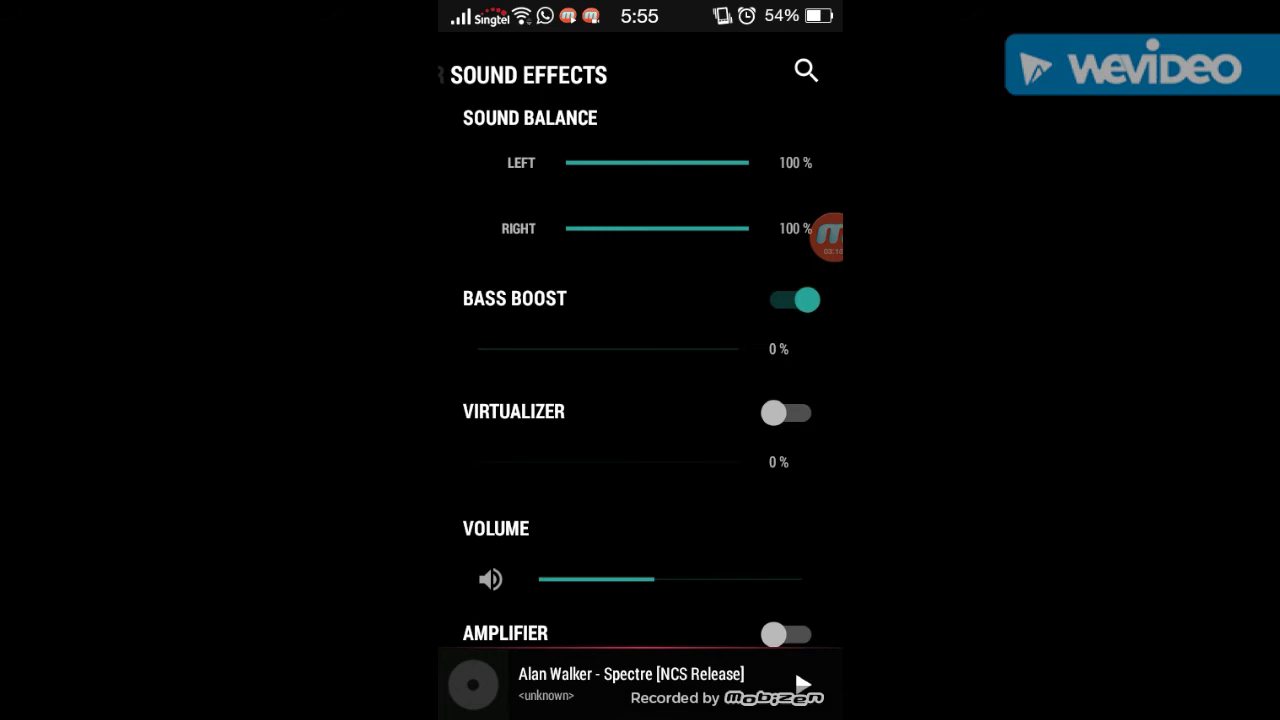
Turn the amplifier on, return its gain to 0 mDB, and turn it off.
scroll(640, 400, down, 2)
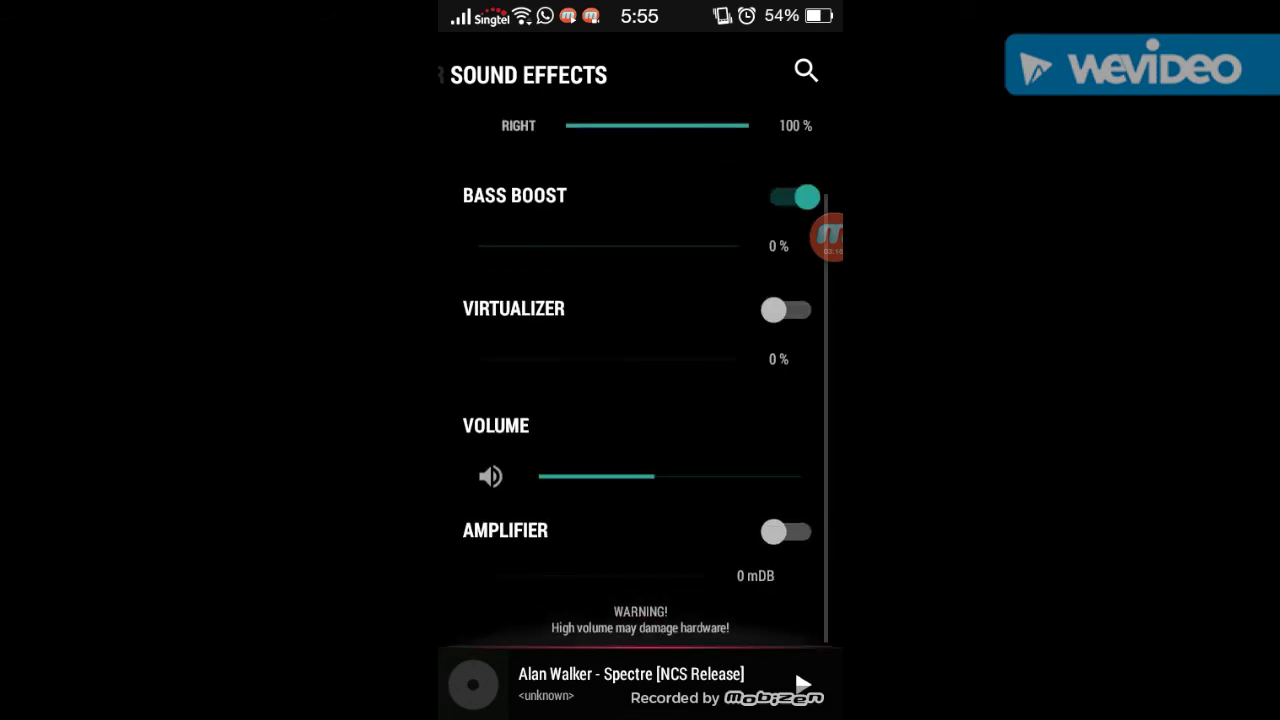
click(786, 531)
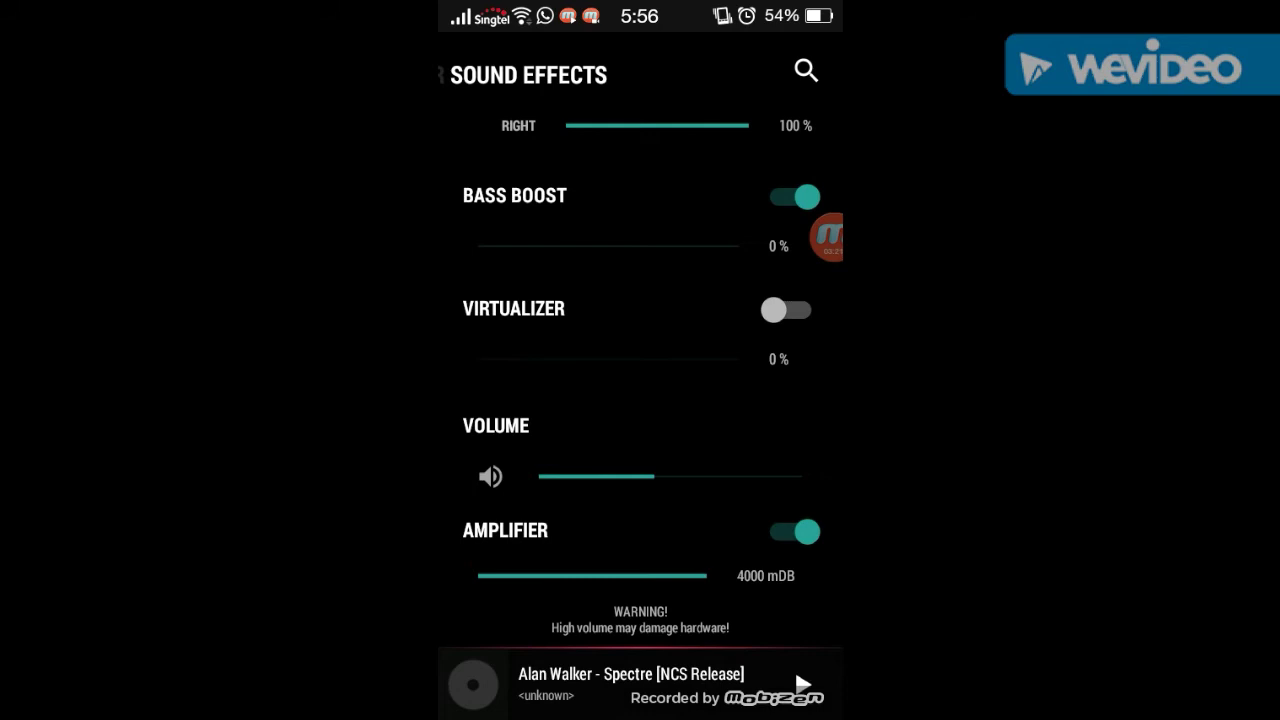
drag(706, 576, 478, 576)
click(786, 531)
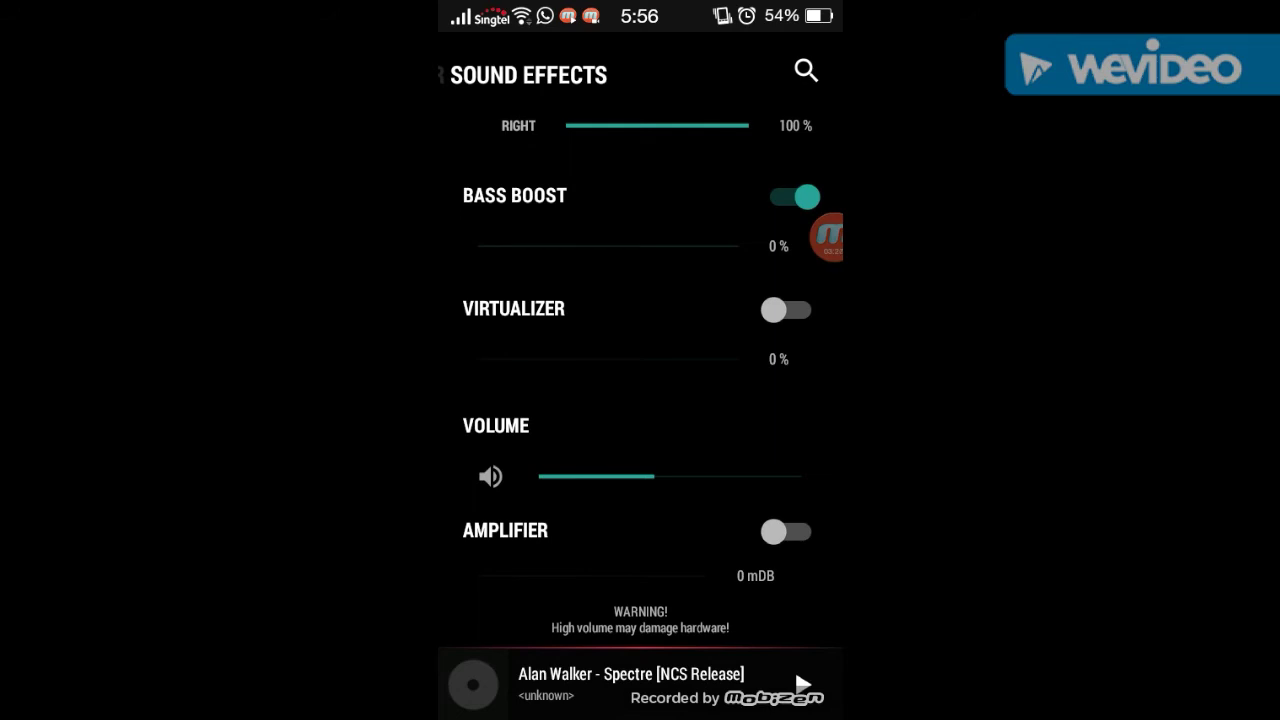
Raise bass boost to 100% and open the navigation drawer.
scroll(640, 380, up, 2)
scroll(640, 380, down, 2)
click(827, 237)
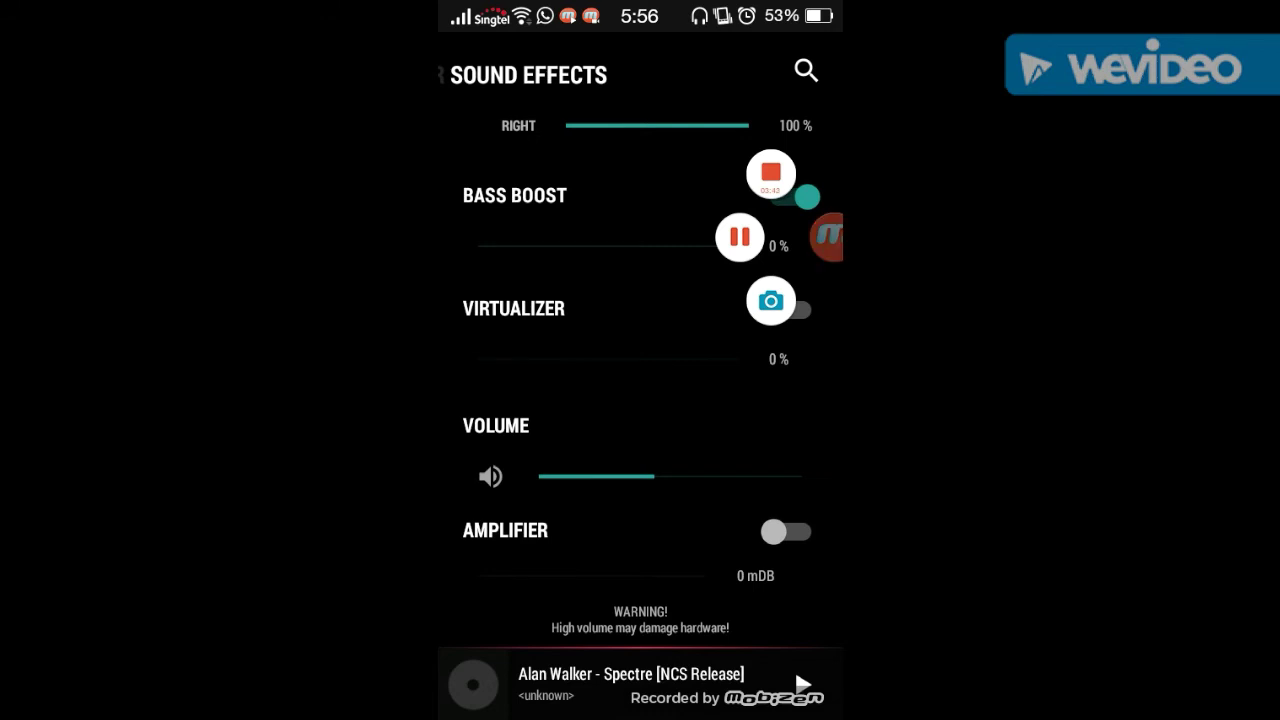
drag(480, 246, 738, 246)
drag(440, 400, 690, 400)
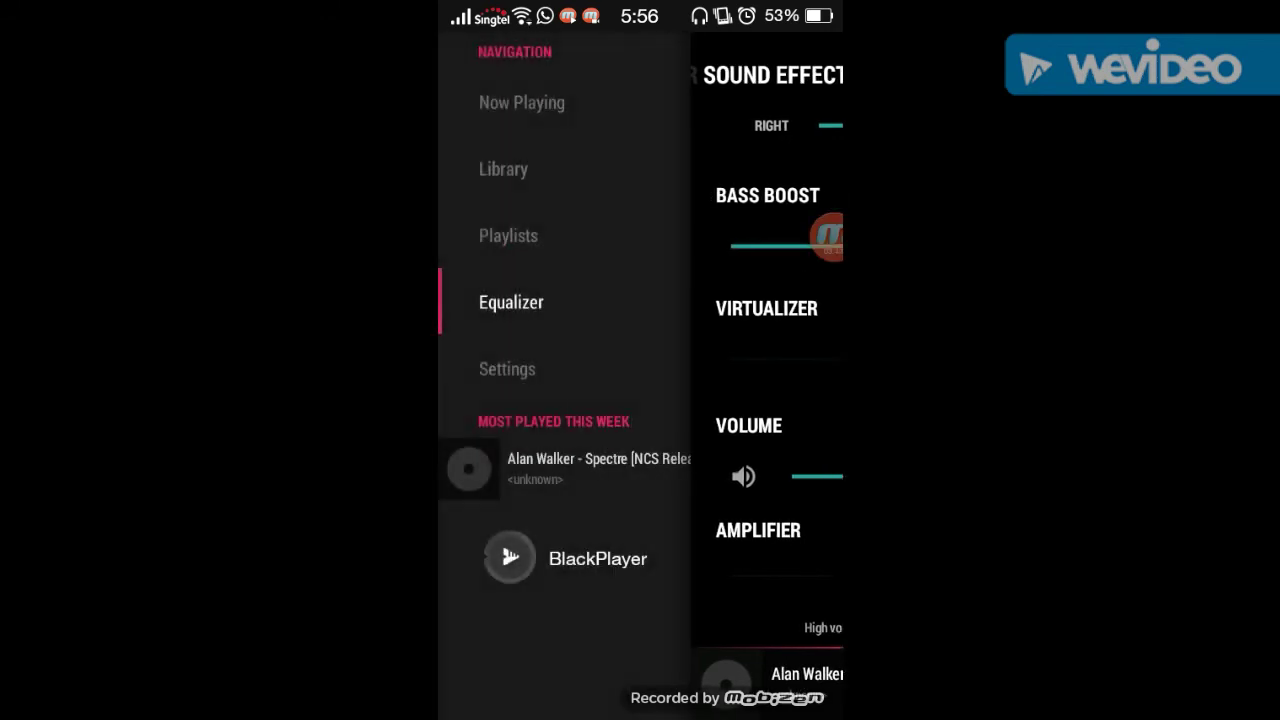
Open Settings and scroll through the Interface, Audio, Metadata and Advanced categories.
click(507, 368)
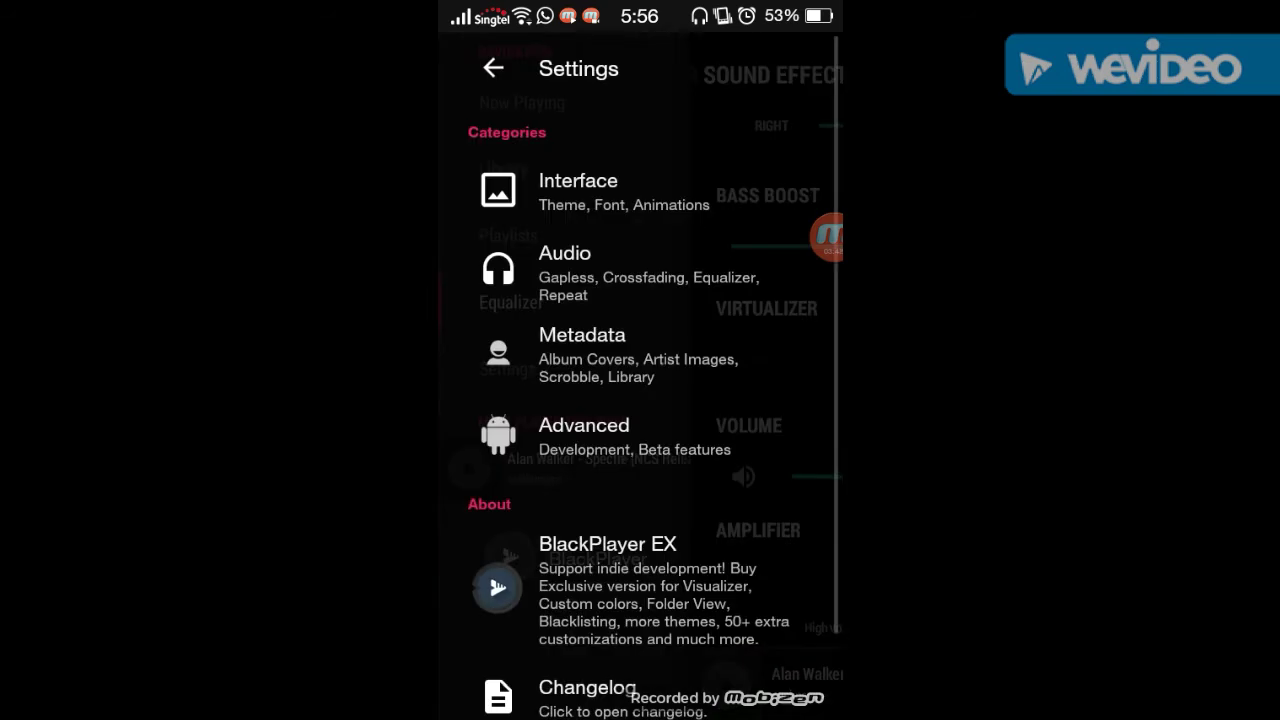
scroll(640, 400, down, 2)
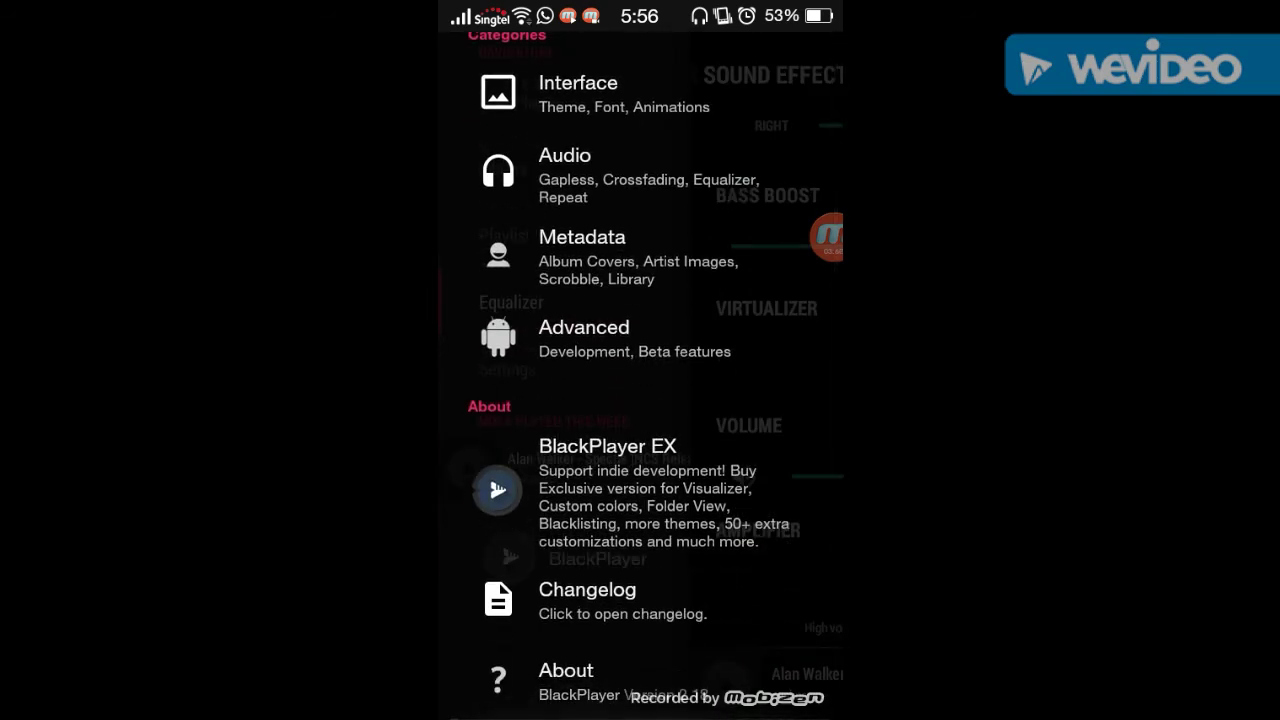
scroll(640, 400, up, 2)
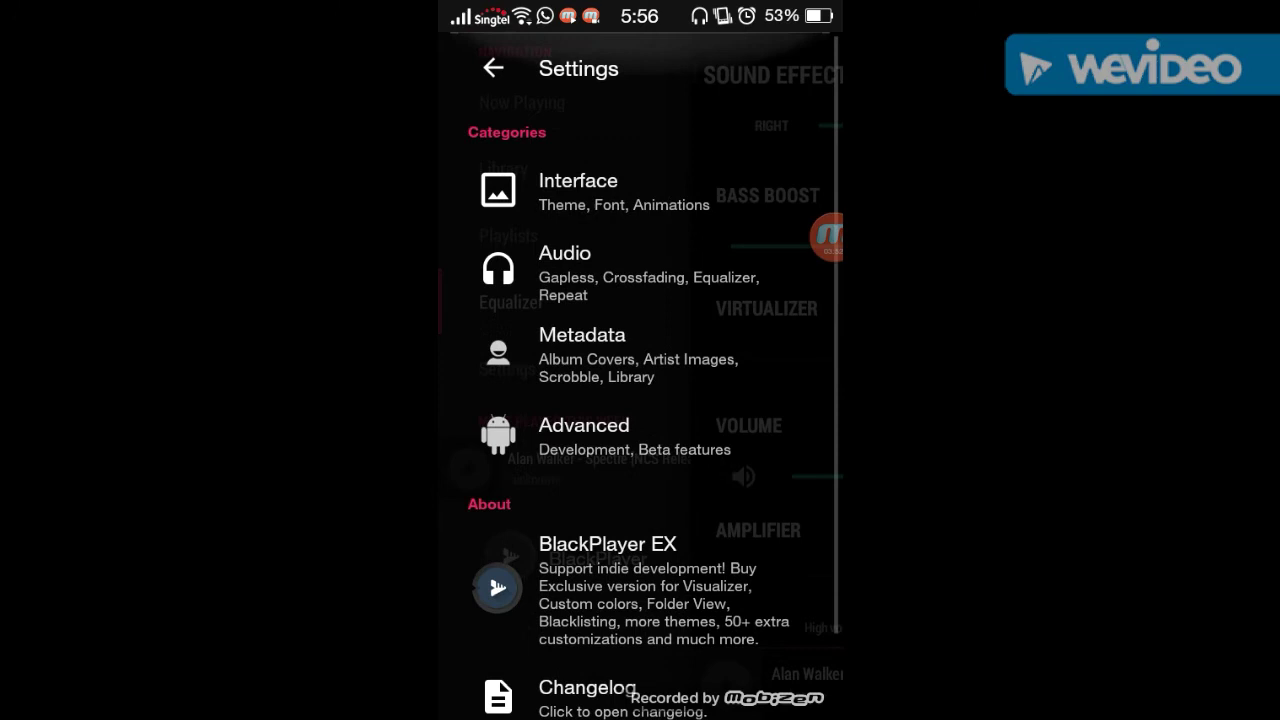
scroll(640, 400, down, 2)
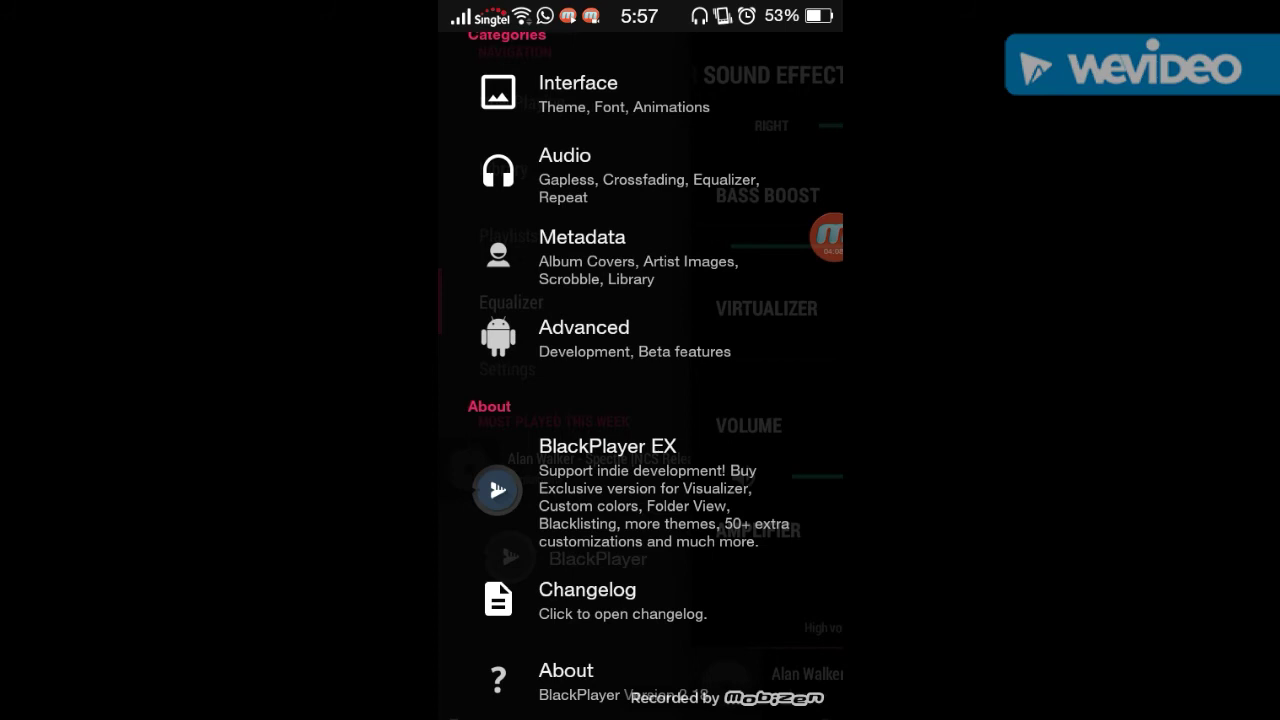
scroll(640, 370, up, 2)
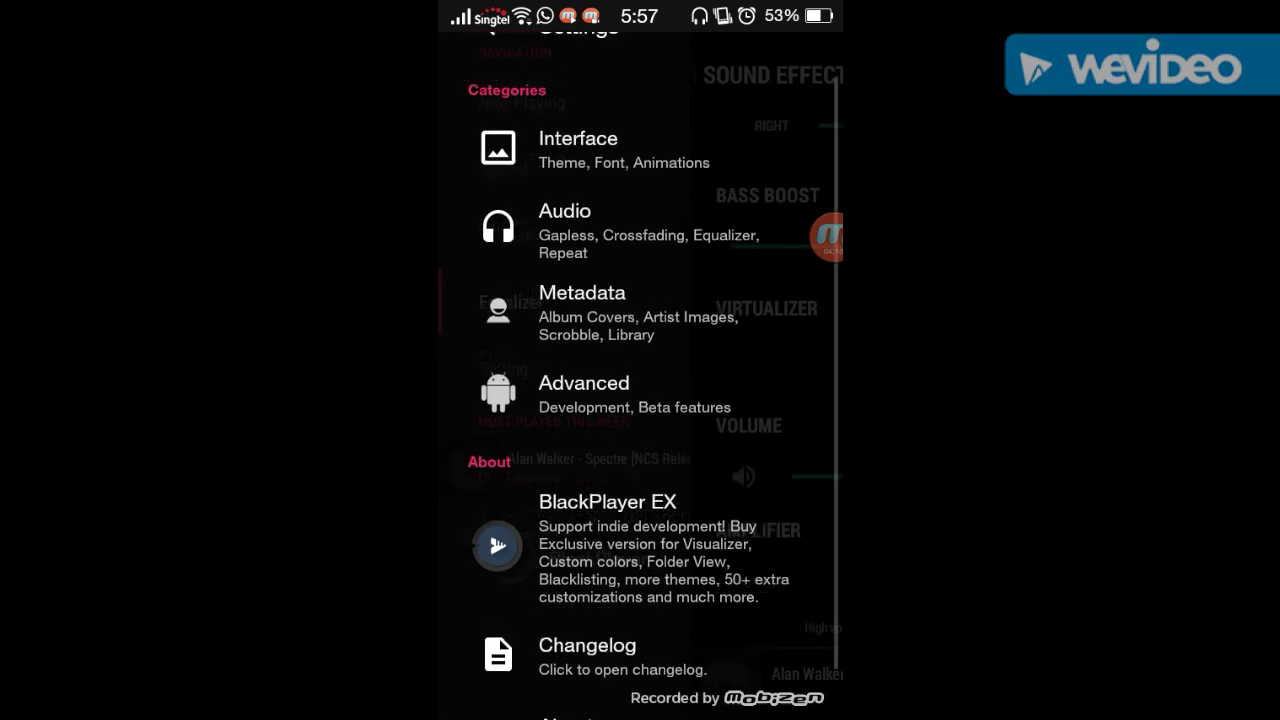
In Interface settings, review theme and background options, keeping Material and Adaptive UI.
click(578, 185)
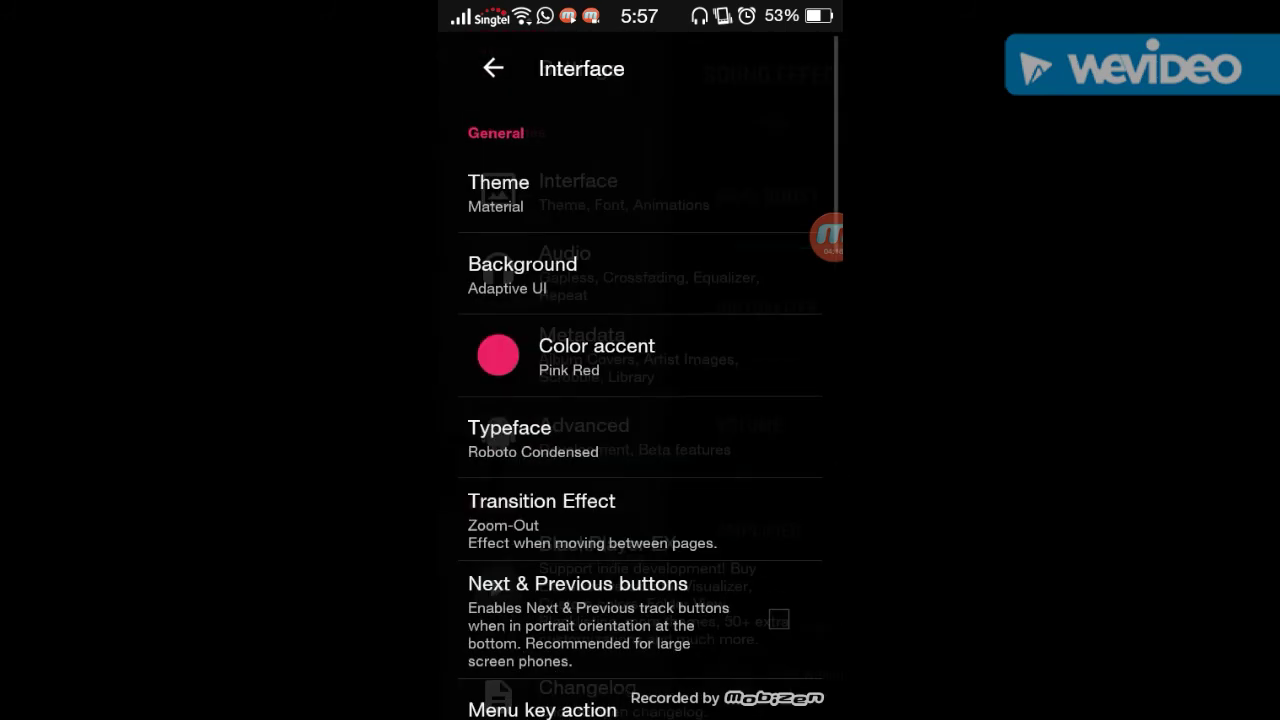
click(498, 192)
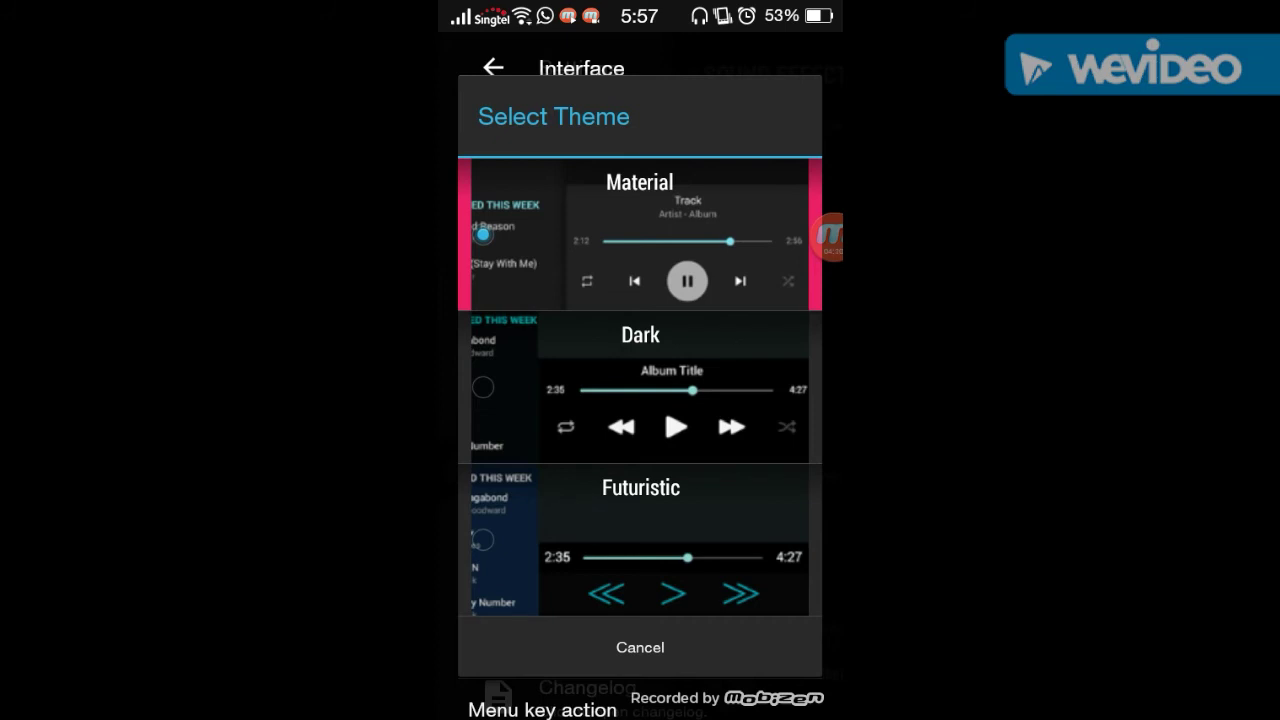
click(483, 233)
click(522, 274)
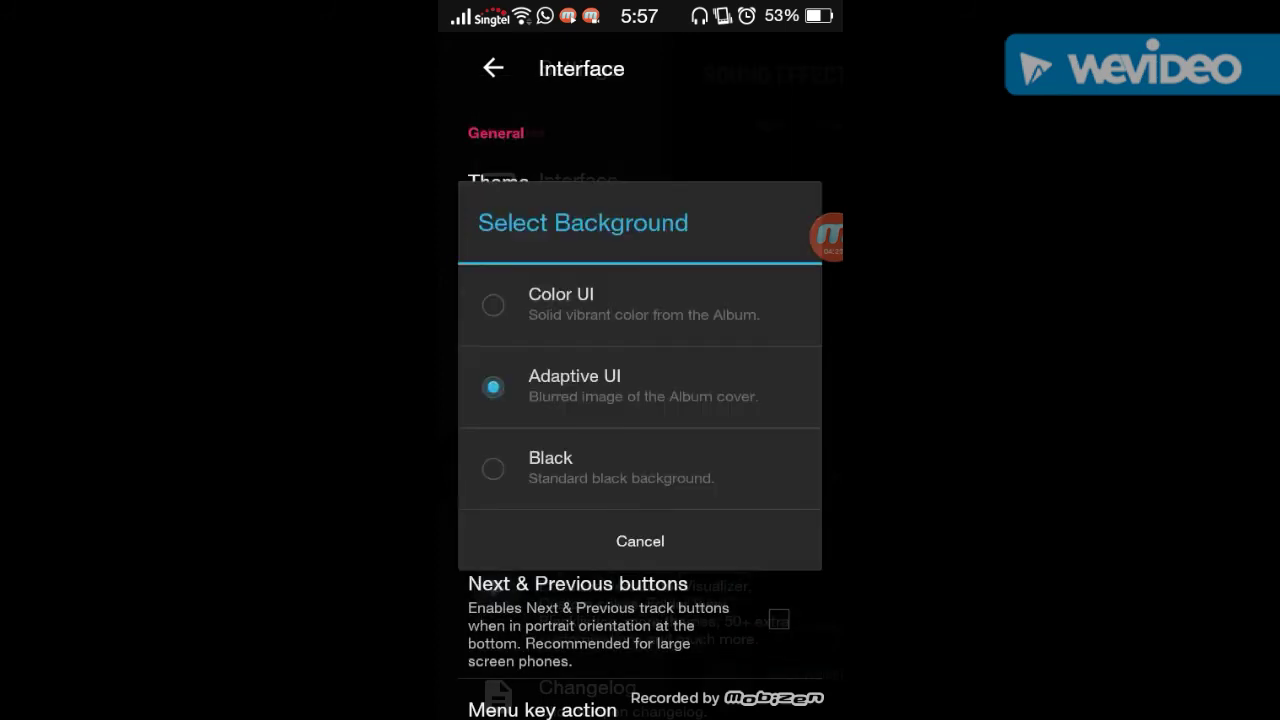
click(574, 386)
click(522, 272)
click(574, 386)
Try Teal as the accent colour, then set it back to Pink Red.
click(600, 352)
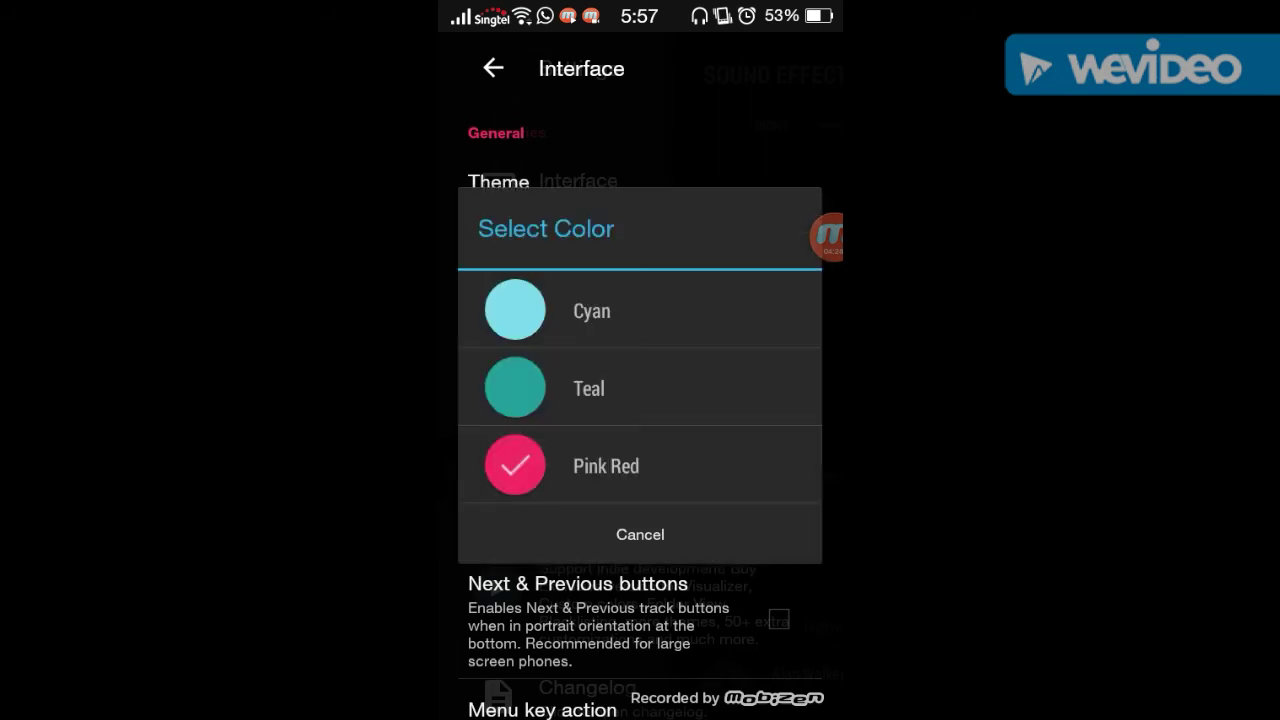
click(605, 466)
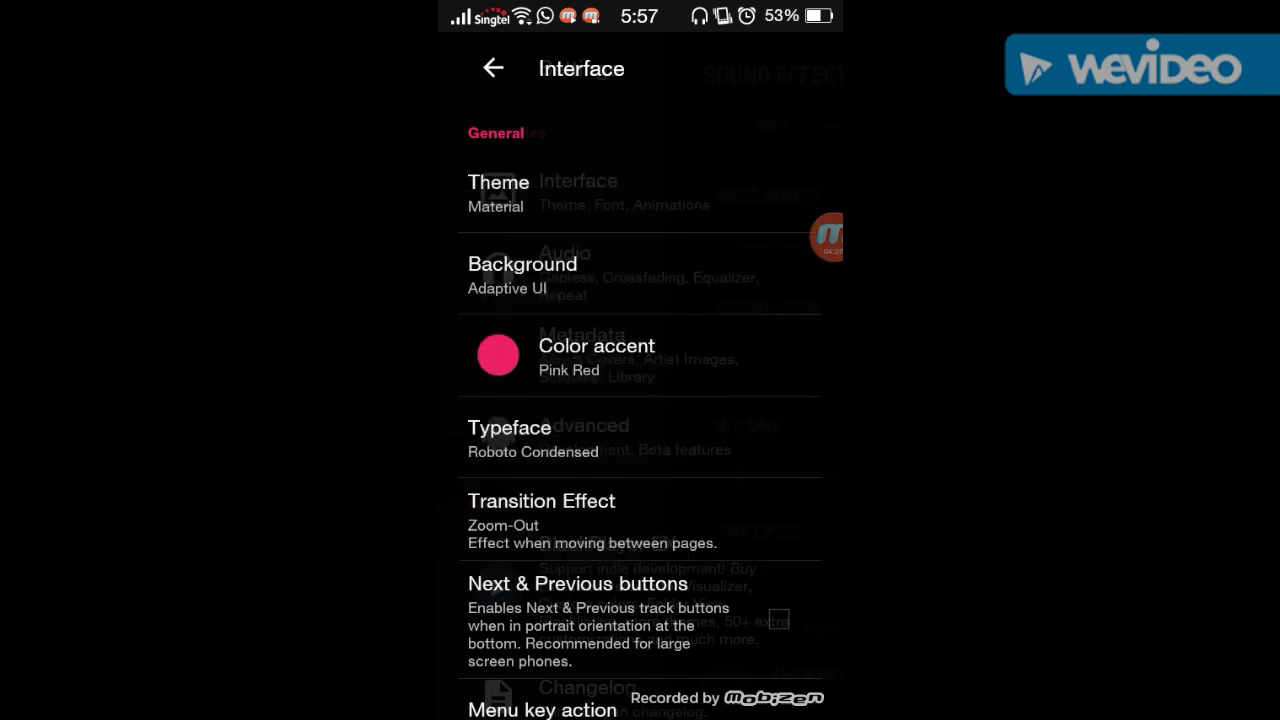
click(600, 352)
click(574, 386)
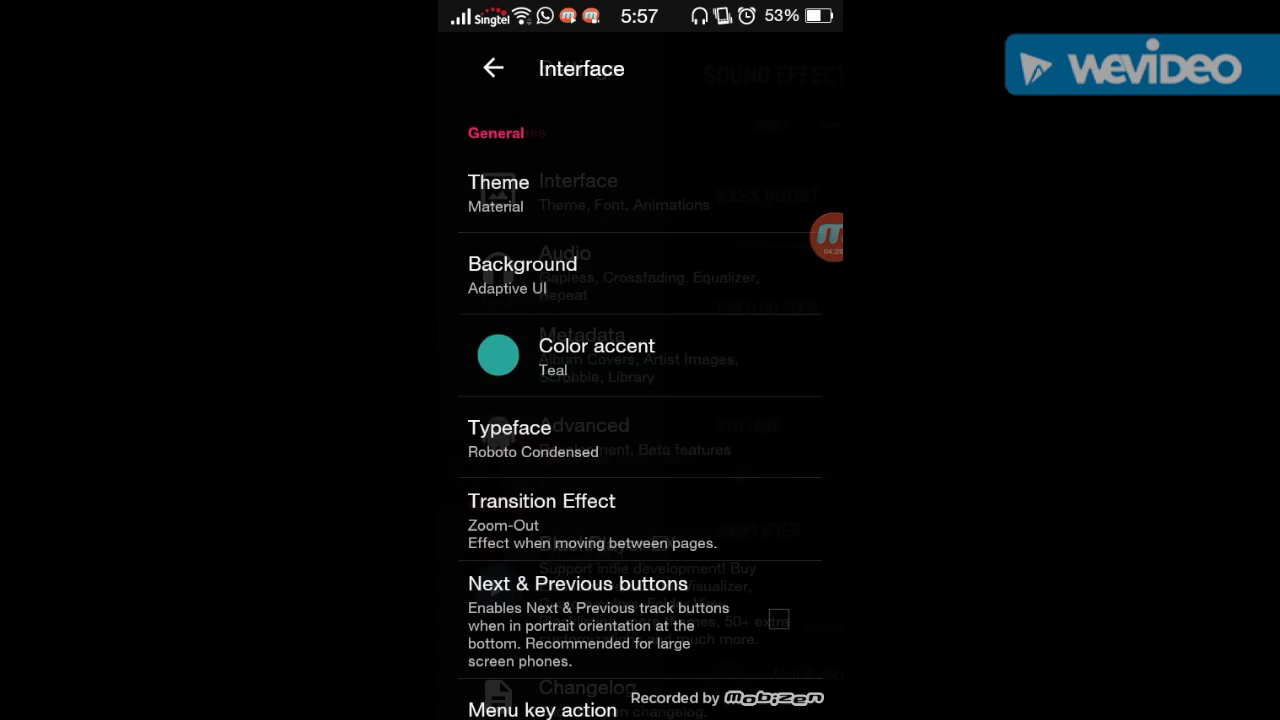
click(600, 352)
click(590, 466)
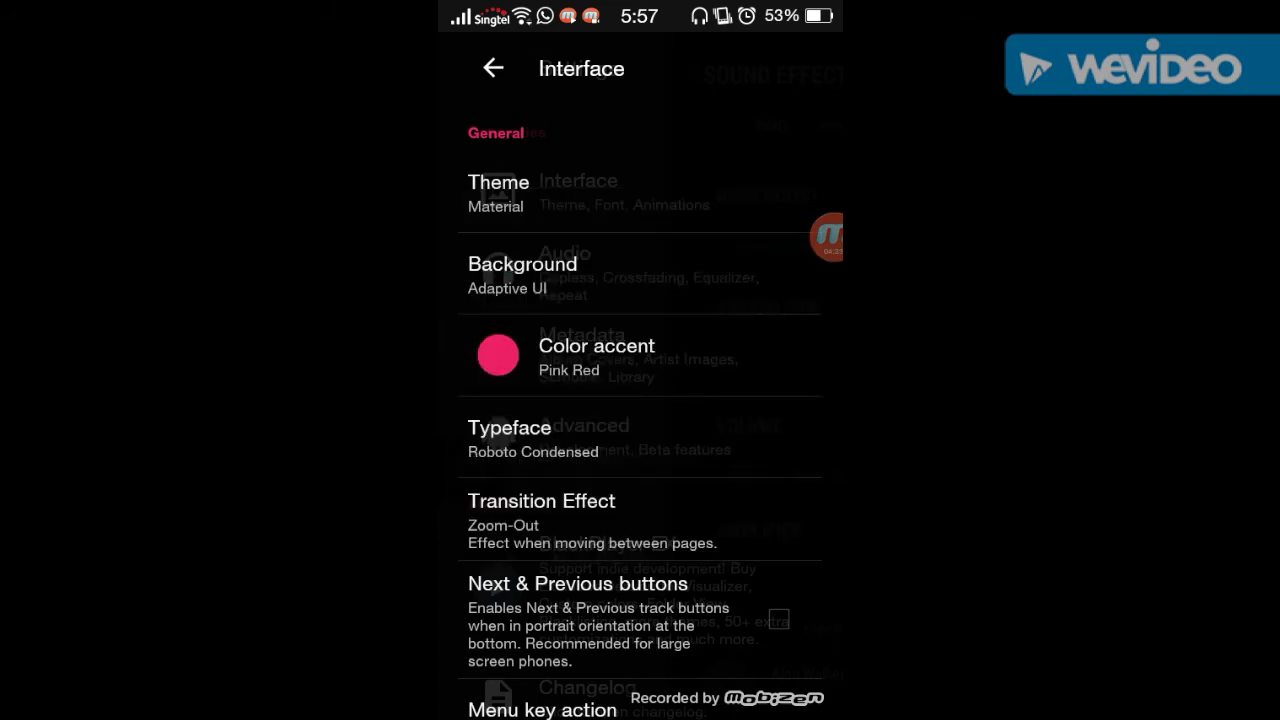
Set the typeface to Sansation and the transition effect to Cards.
click(540, 438)
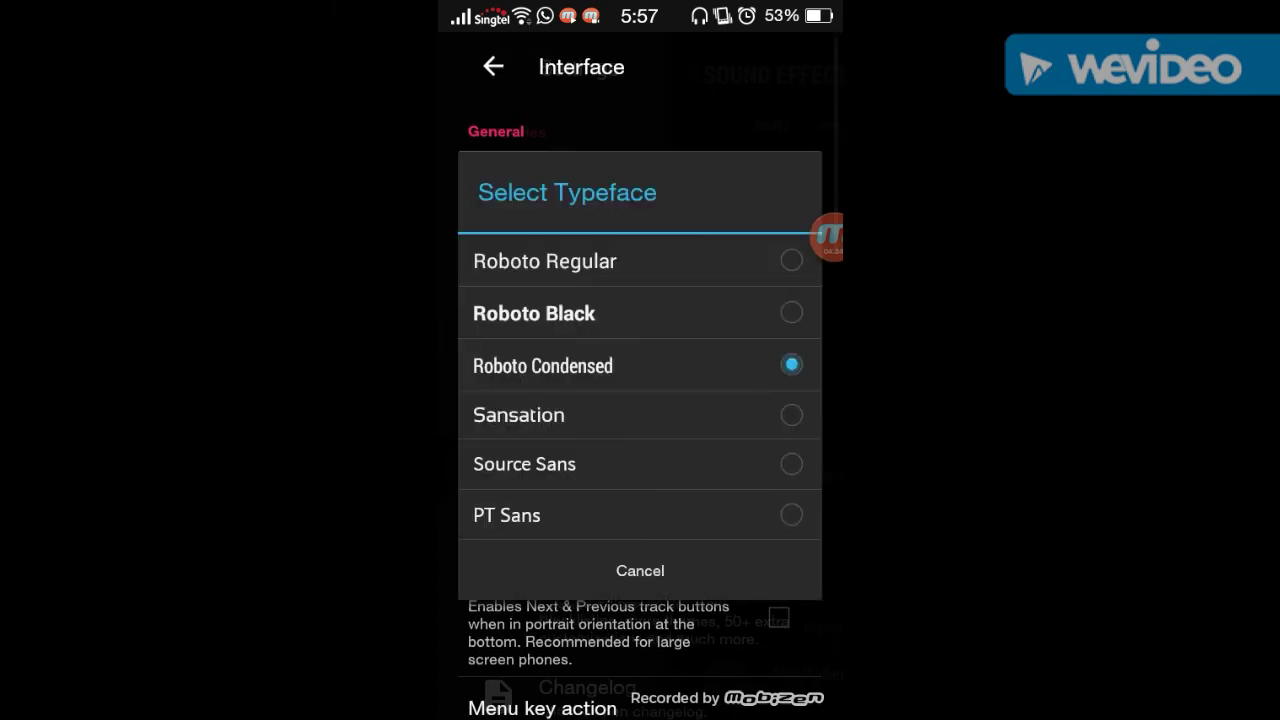
click(560, 415)
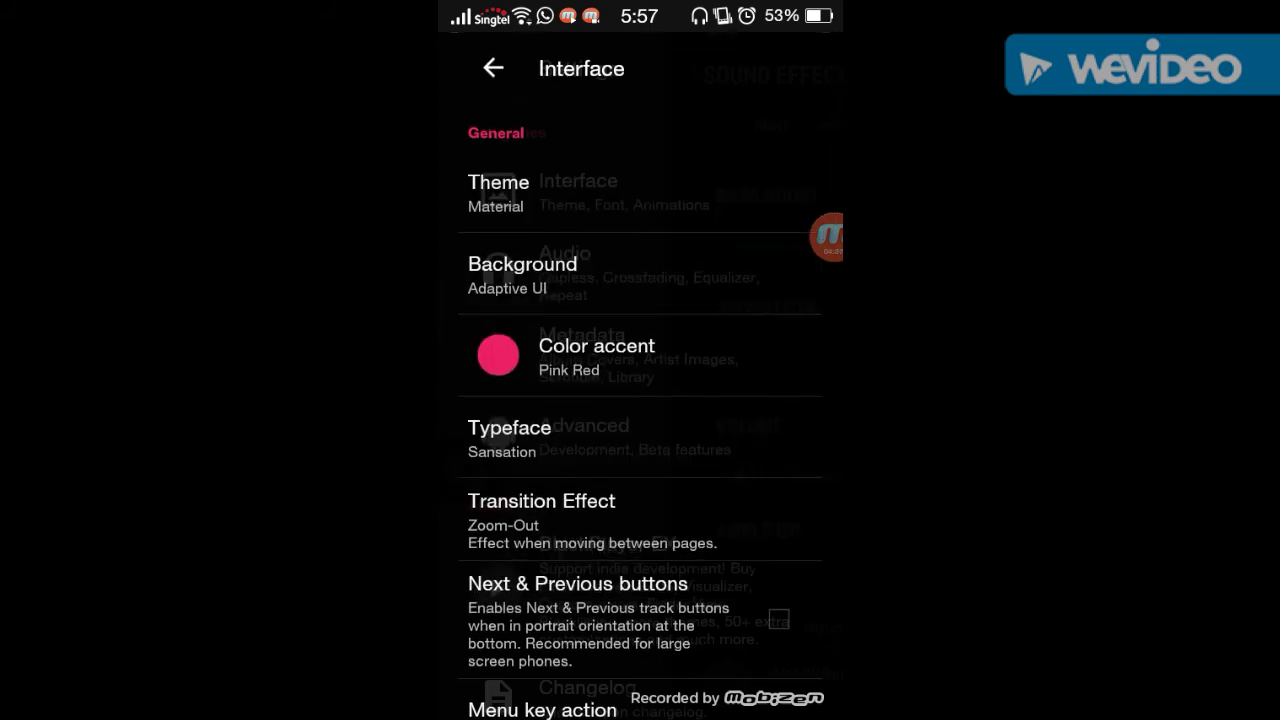
click(493, 68)
scroll(640, 400, down, 3)
click(540, 395)
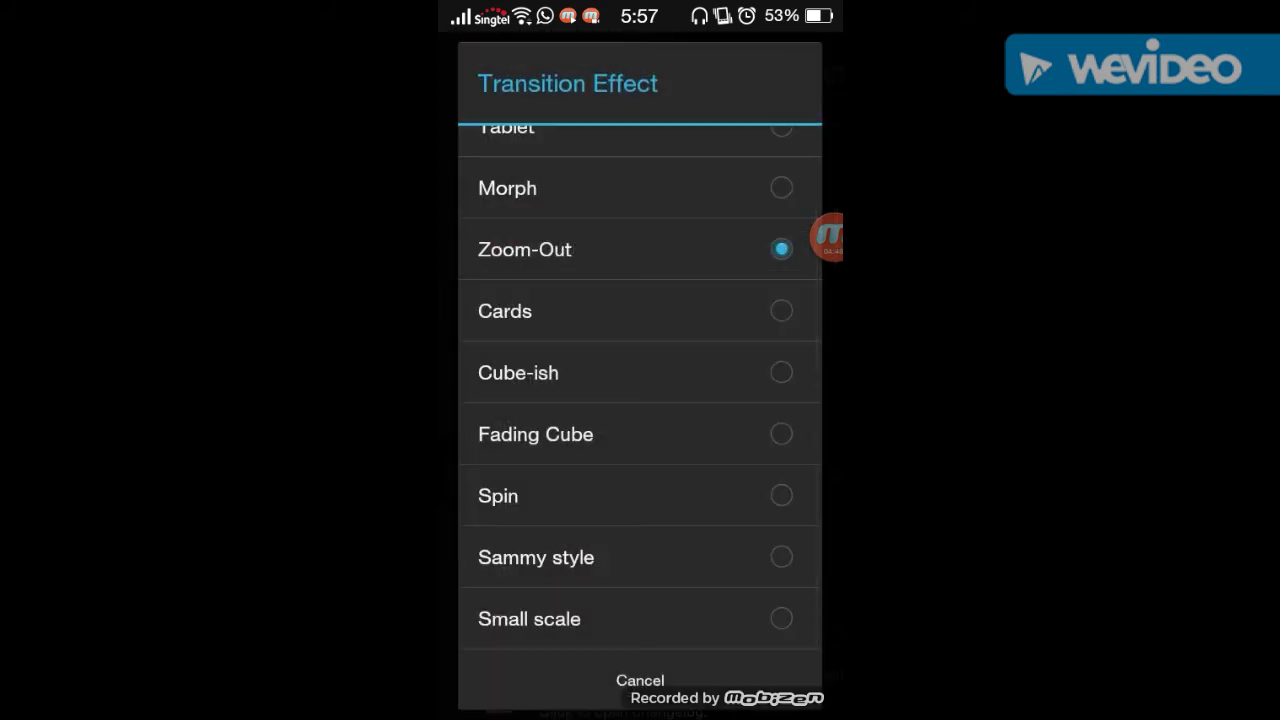
scroll(640, 390, up, 2)
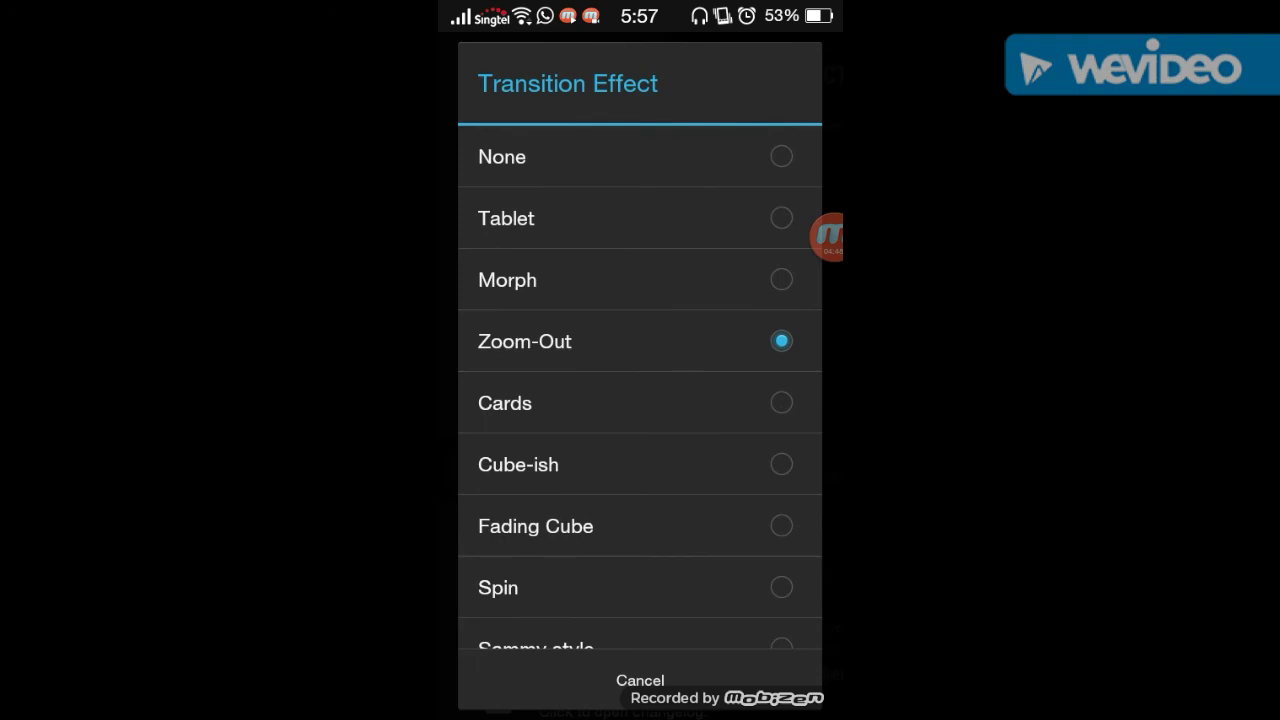
click(505, 403)
scroll(640, 376, down, 2)
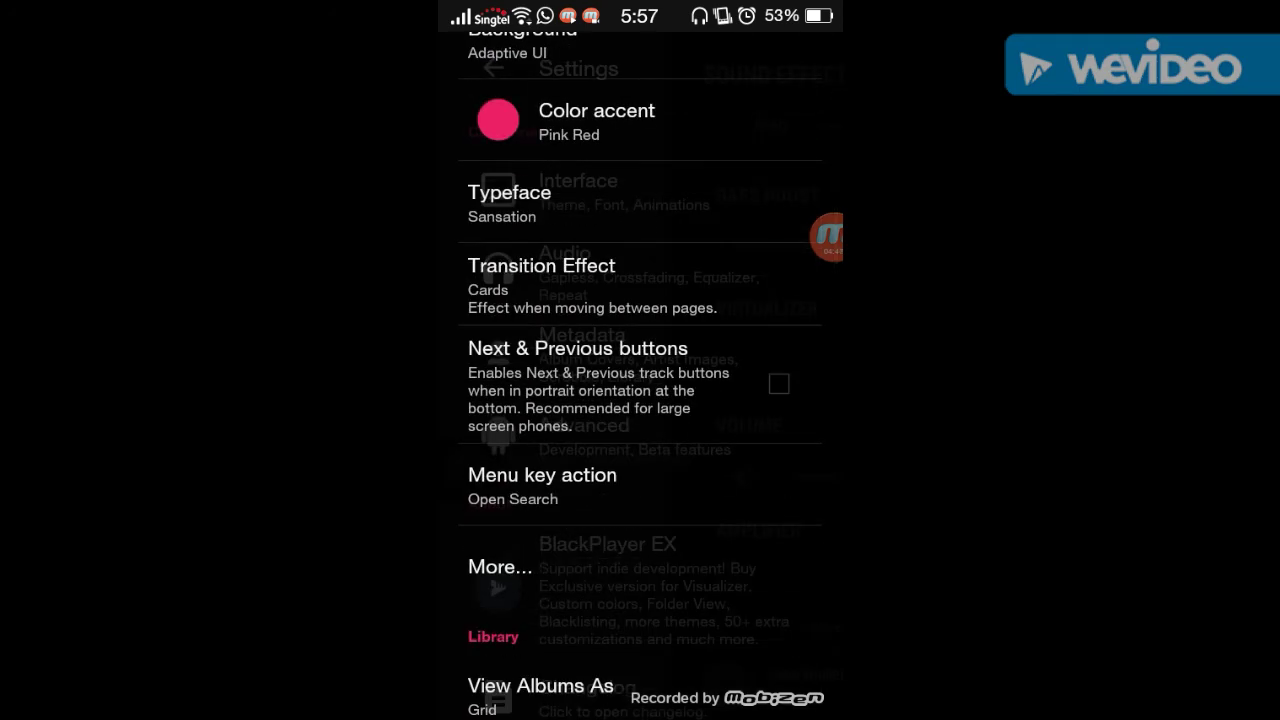
scroll(640, 376, up, 4)
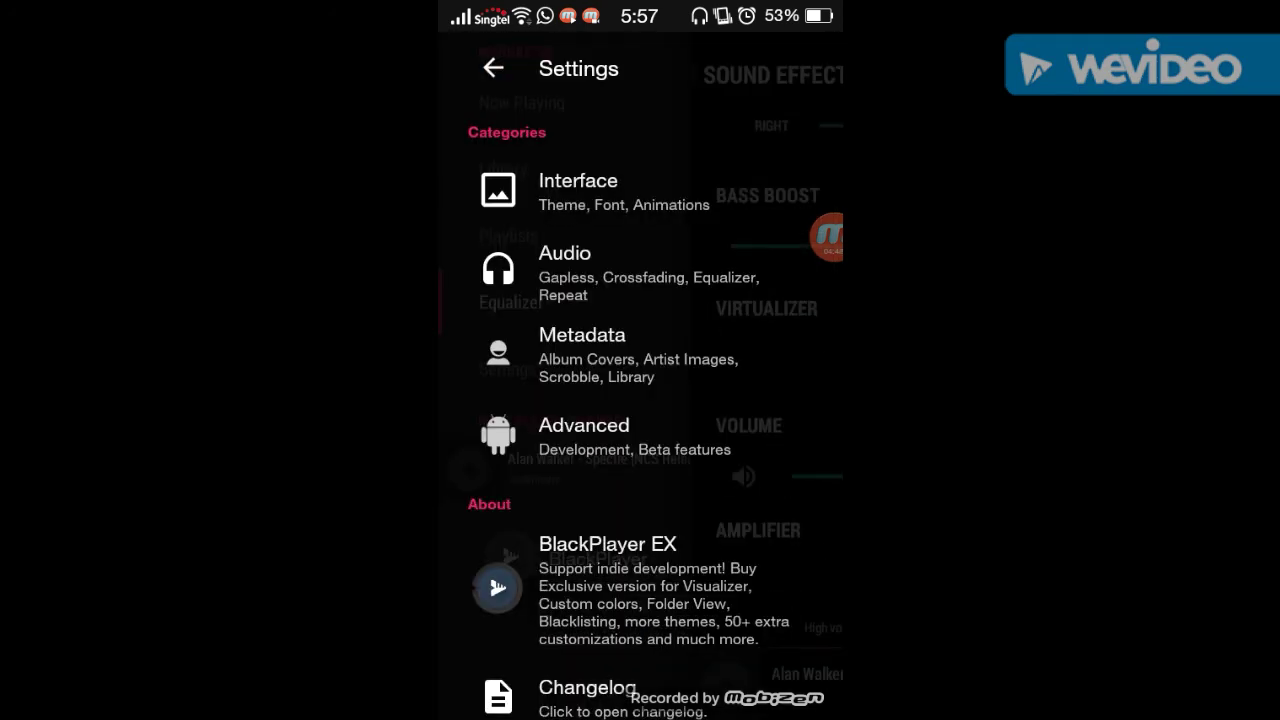
In Audio settings, check the equalizer and phone-call options, leaving both unchanged.
click(565, 270)
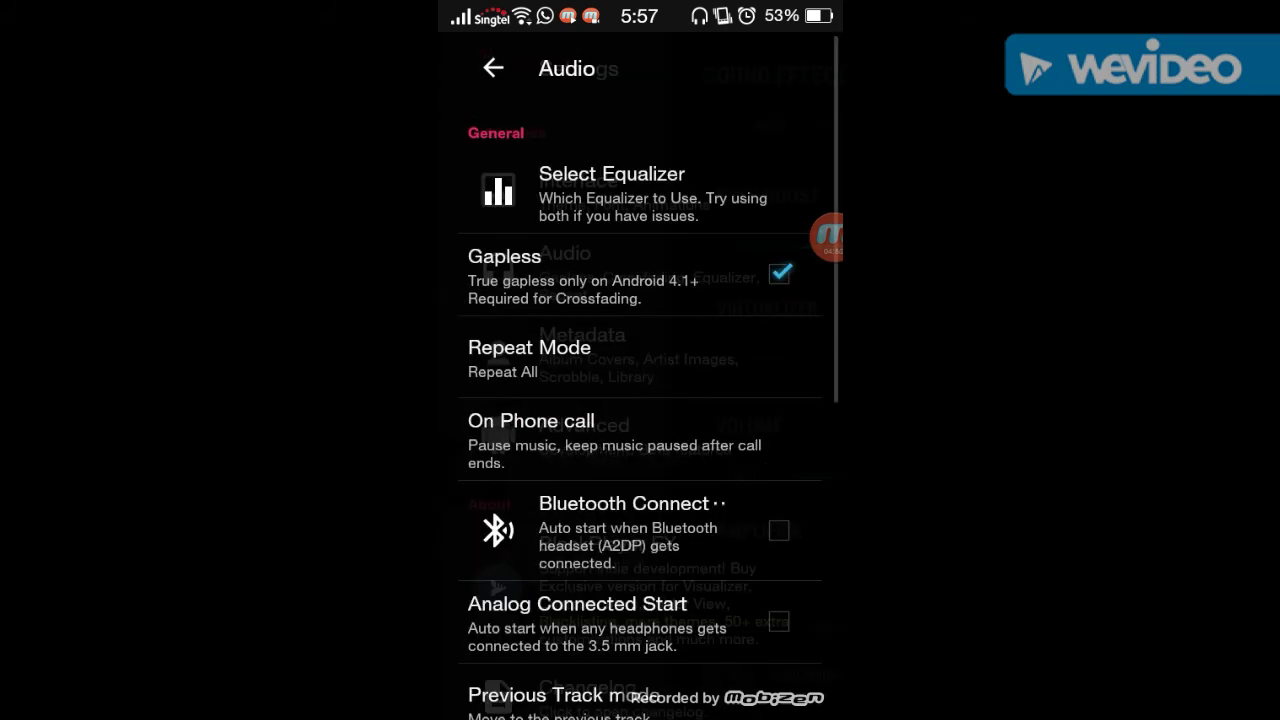
click(612, 192)
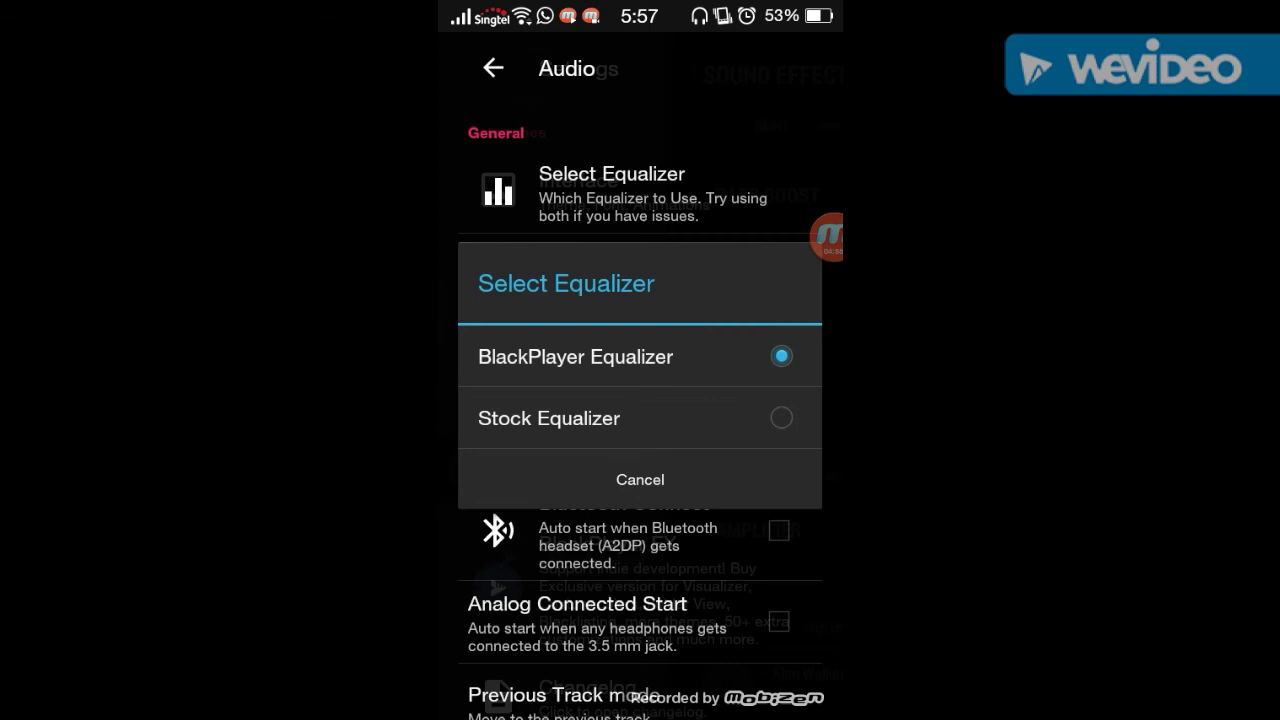
key(Escape)
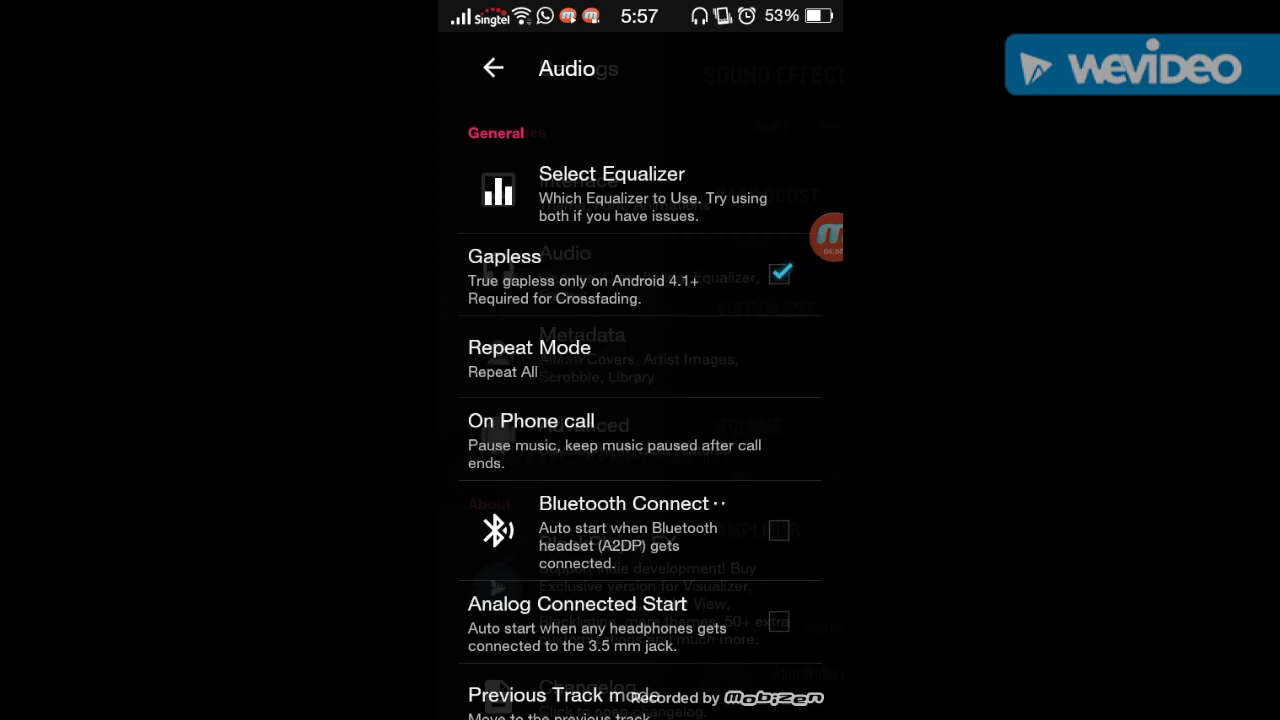
click(612, 192)
key(Escape)
click(615, 440)
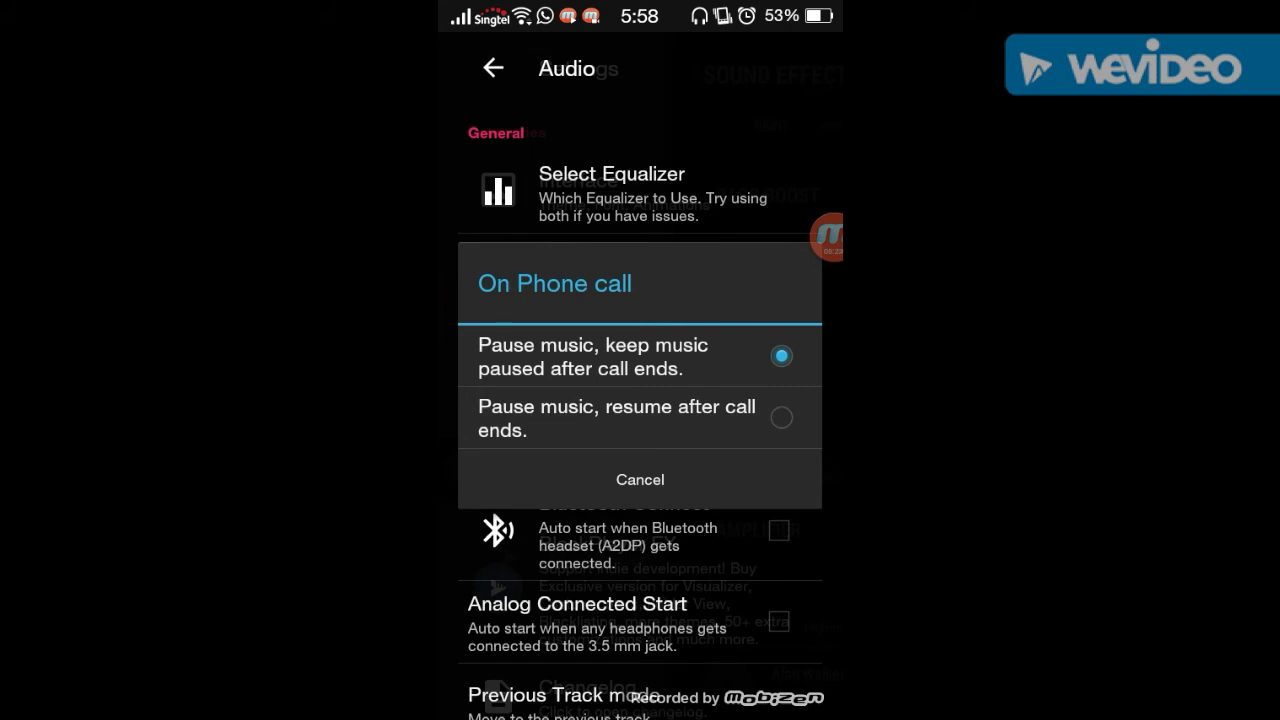
click(640, 479)
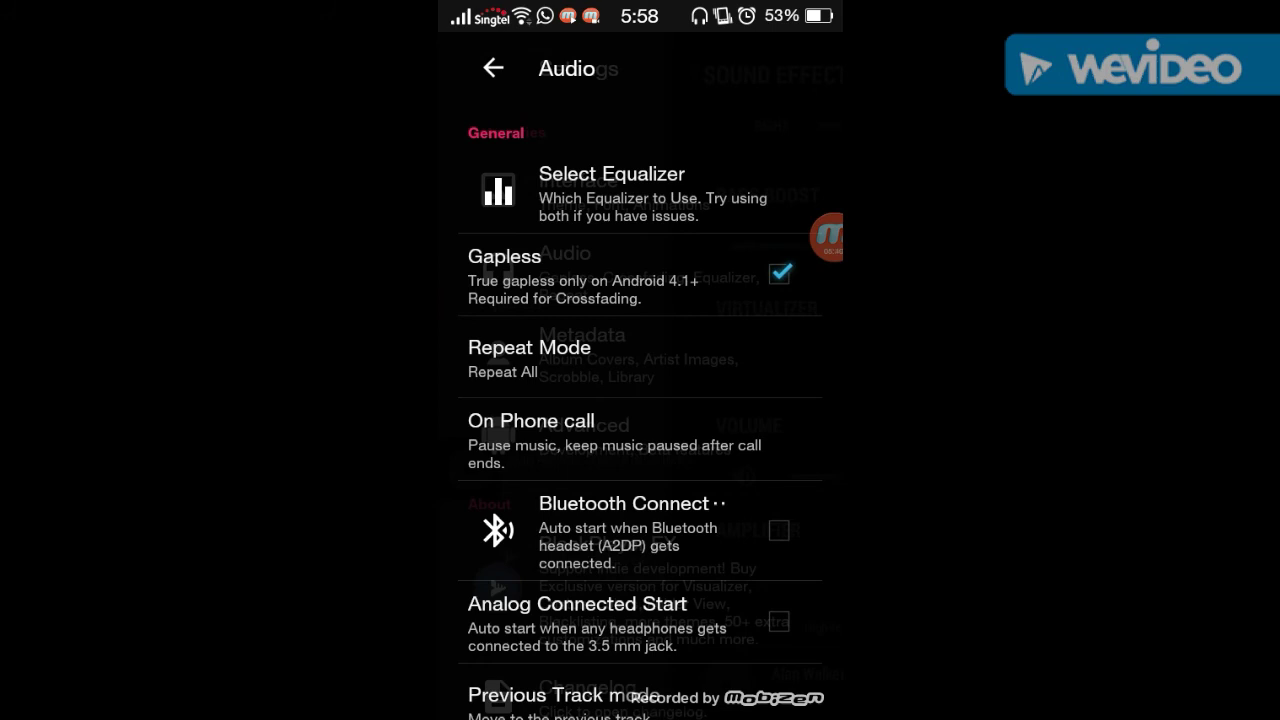
Leave Settings, close the navigation drawer, and drag the media volume lower.
click(493, 67)
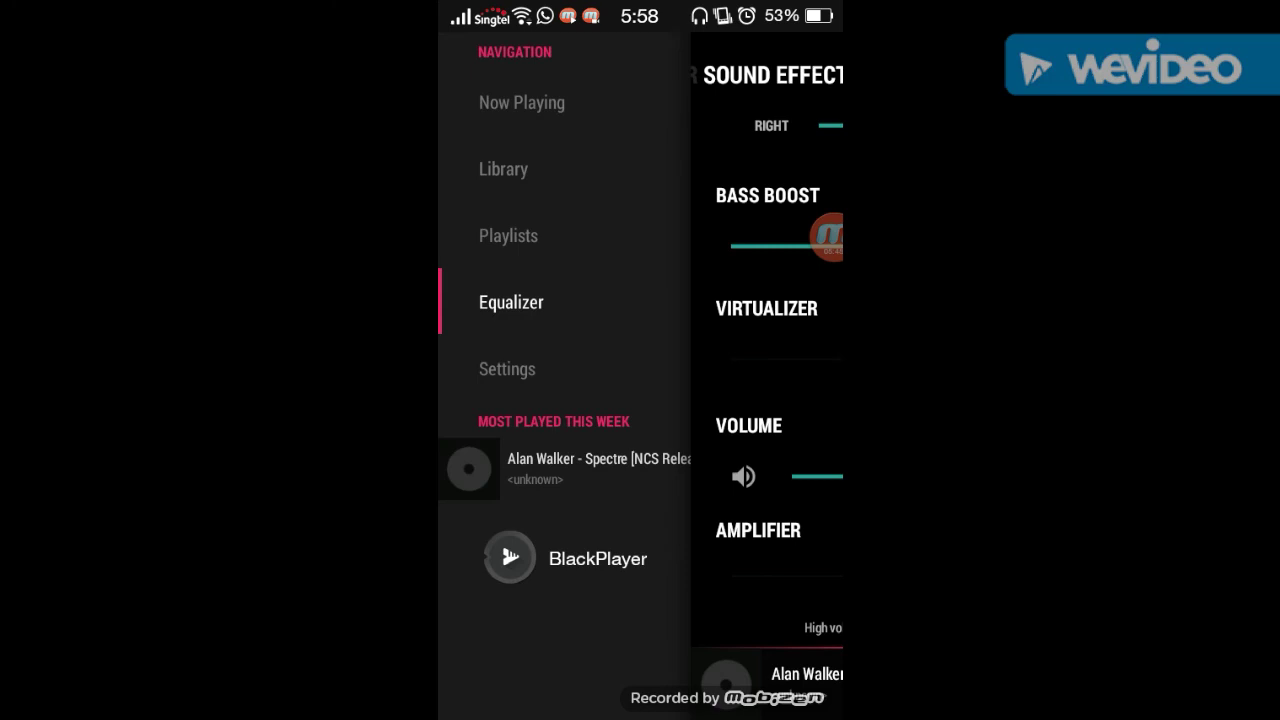
key(Escape)
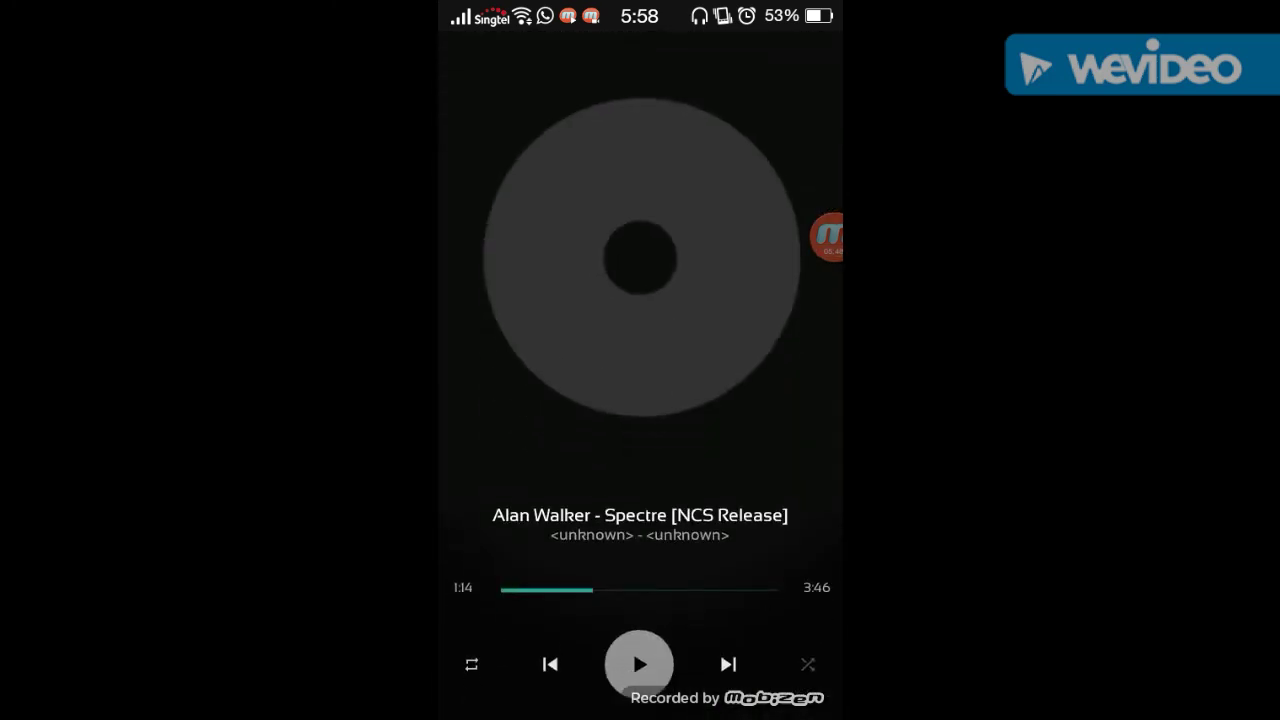
key(XF86AudioRaiseVolume)
mouse_move(695, 190)
mouse_down()
mouse_move(543, 190)
mouse_move(595, 190)
mouse_up()
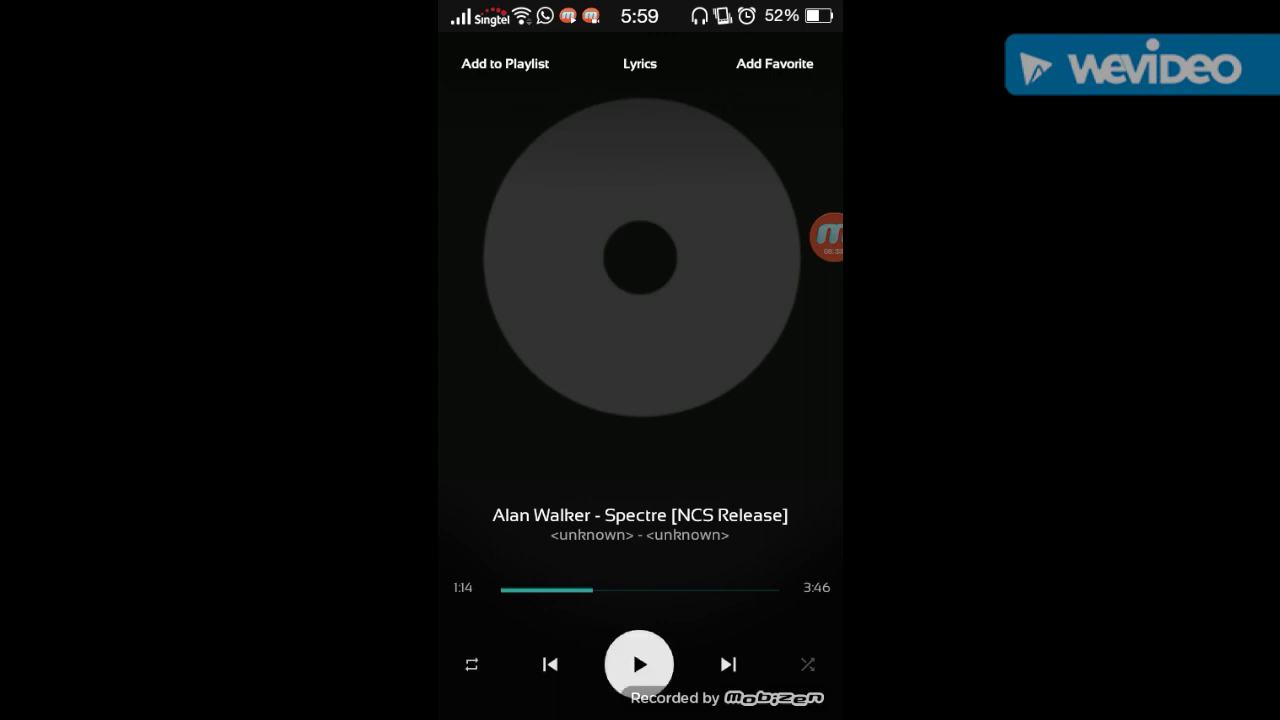
Start playing Alan Walker - Spectre [NCS Release] on the Now Playing screen.
click(639, 664)
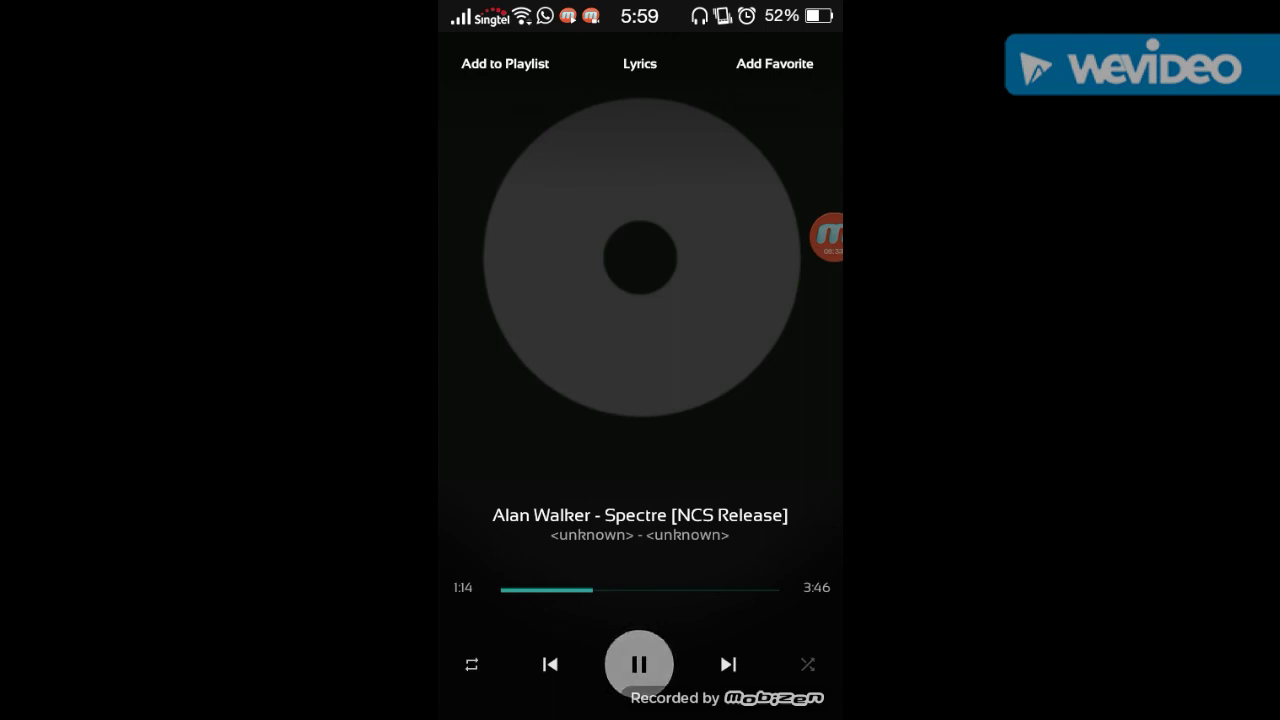
click(639, 664)
click(826, 236)
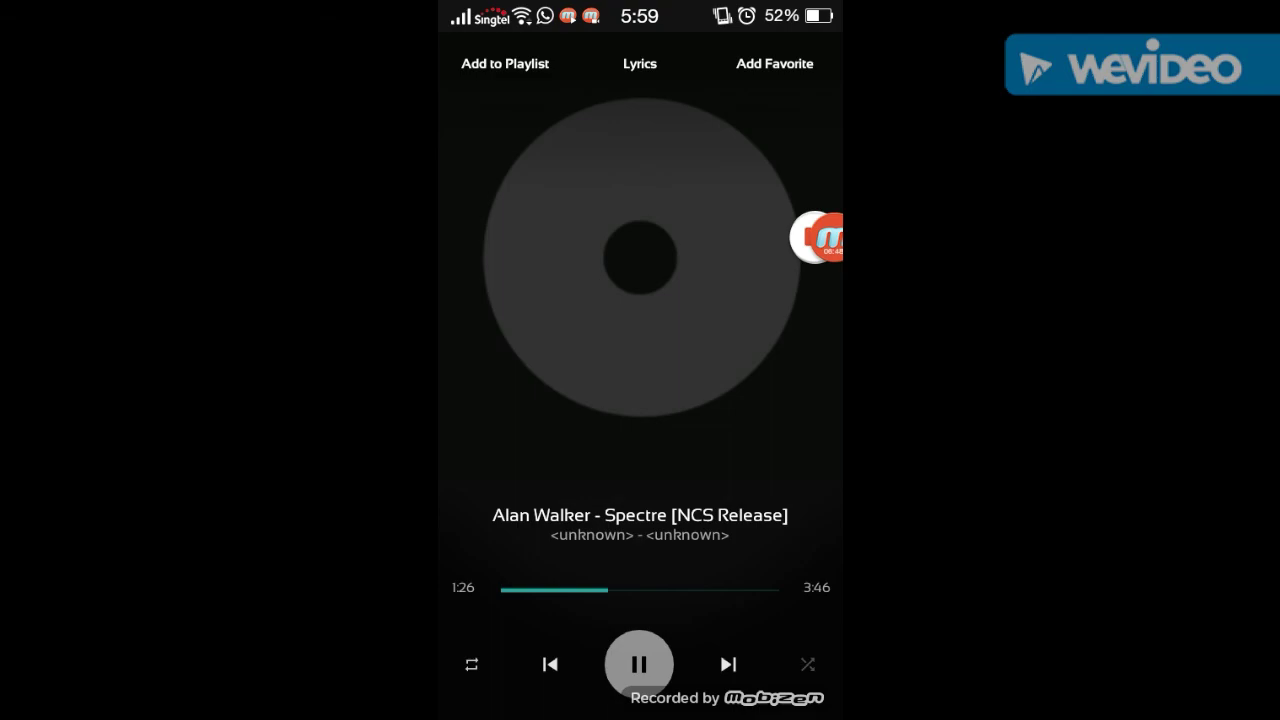